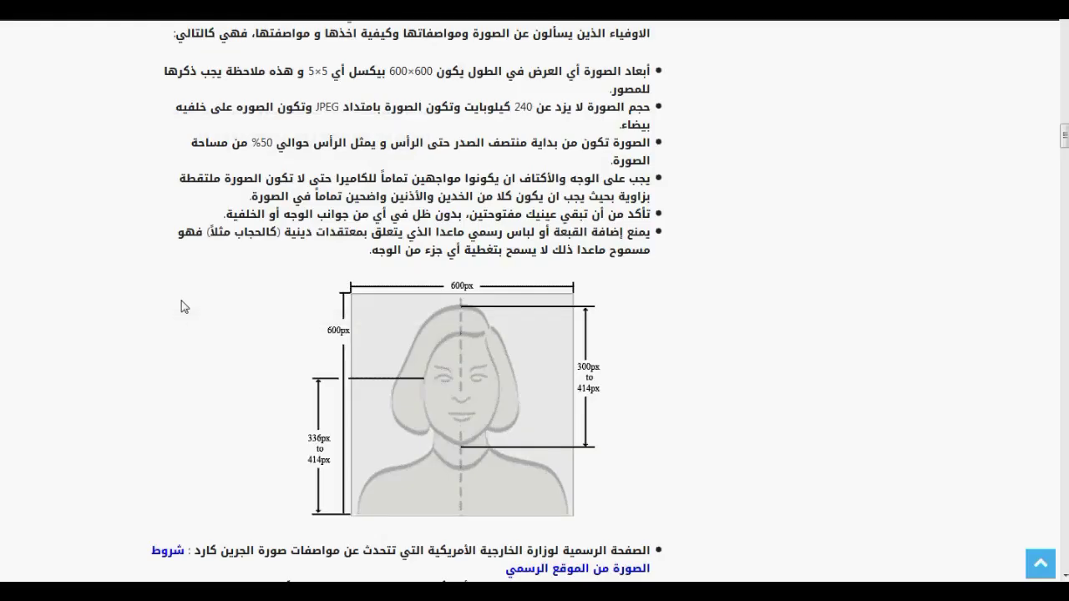
scroll(182, 307, "up", 2)
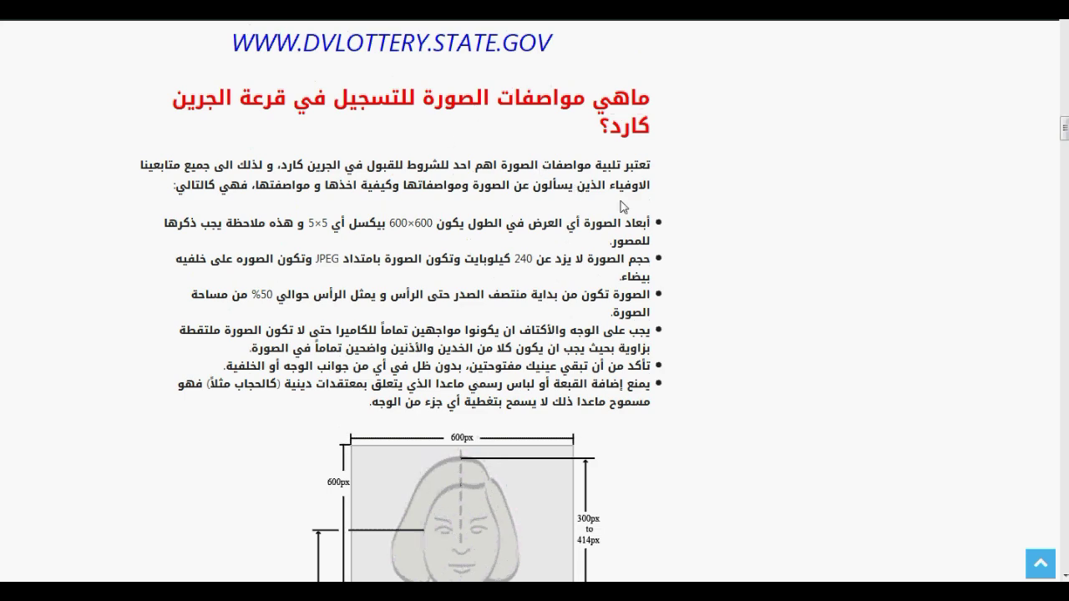
left_click_drag(653, 165, 542, 367)
scroll(562, 308, "down", 5)
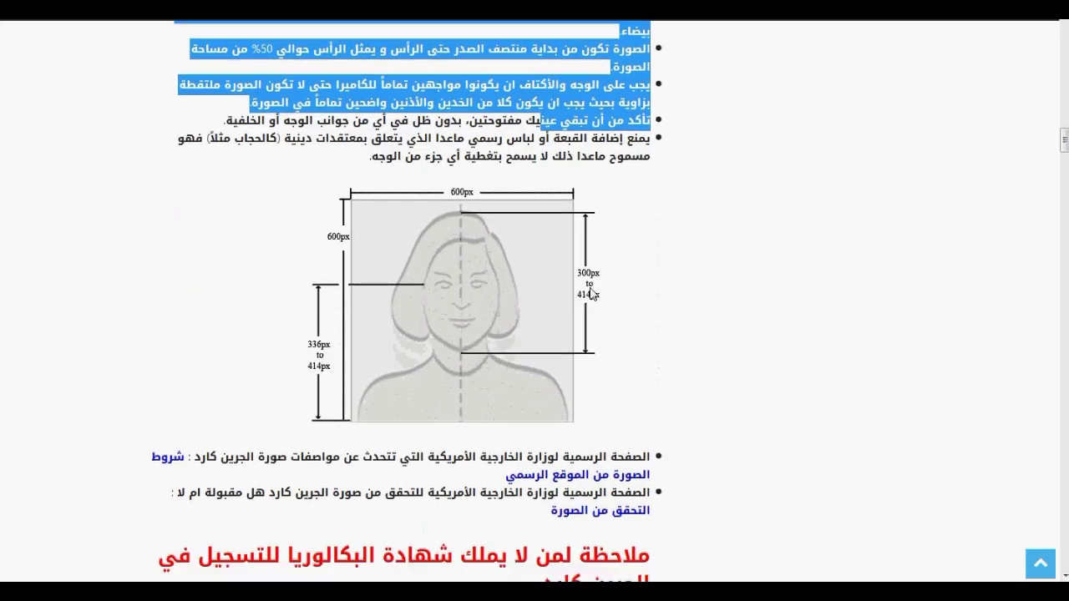
left_click_drag(649, 368, 535, 364)
left_click(668, 335)
scroll(669, 335, "up", 3)
scroll(665, 341, "down", 3)
left_click_drag(648, 367, 165, 365)
left_click(216, 377)
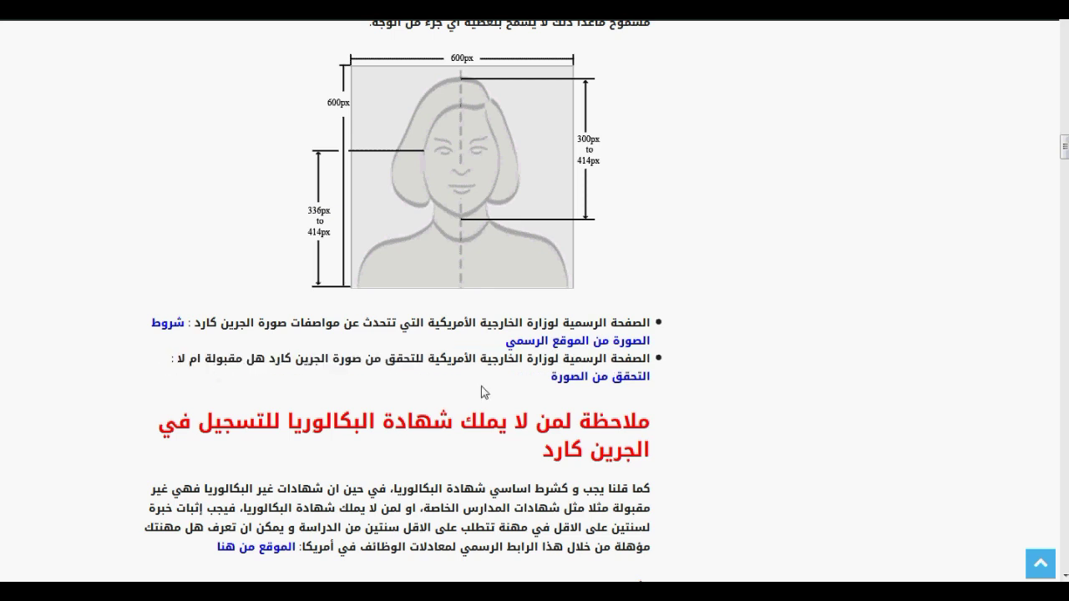
Open the official State Department photo page and highlight the DV digital image requirements
left_click(606, 383)
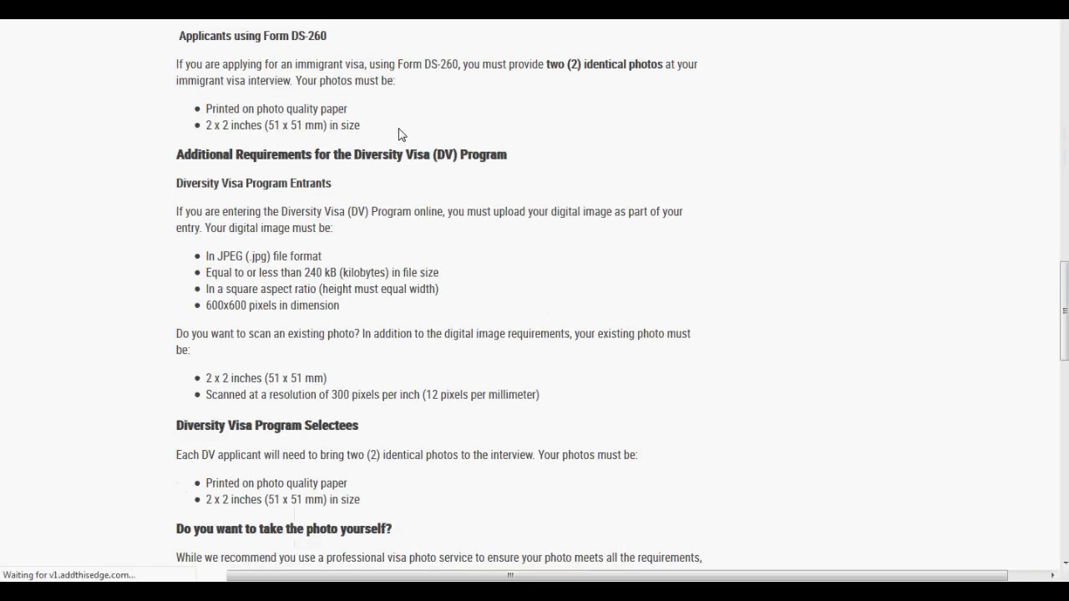
left_click_drag(541, 319, 178, 122)
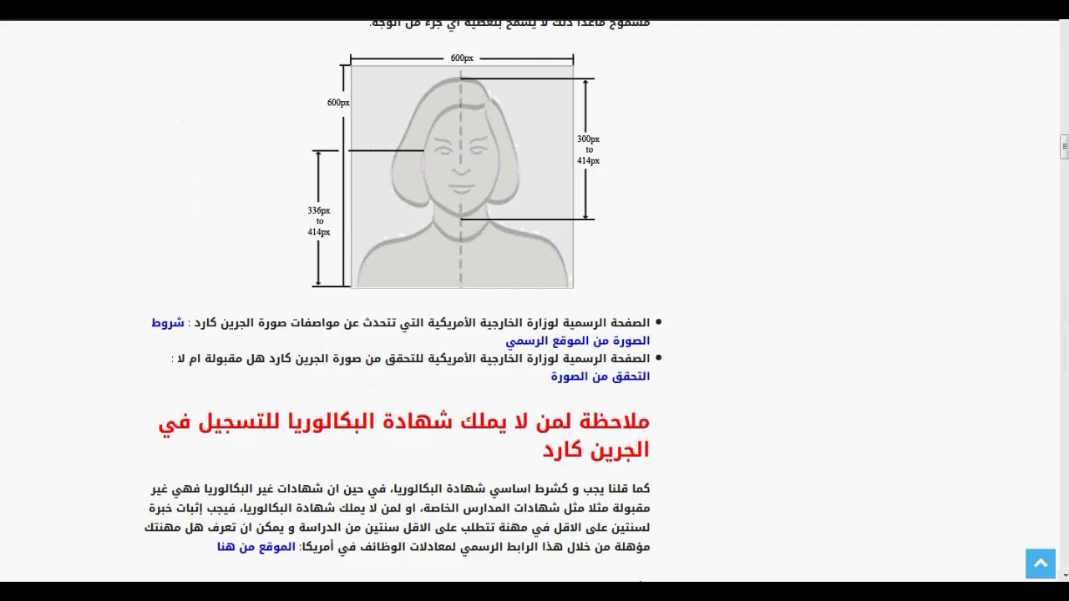
scroll(369, 256, "up", 5)
left_click_drag(656, 167, 372, 403)
Scroll down to the Start Photo Tool section describing the free 600 x 600 cropping tool
scroll(372, 403, "down", 5)
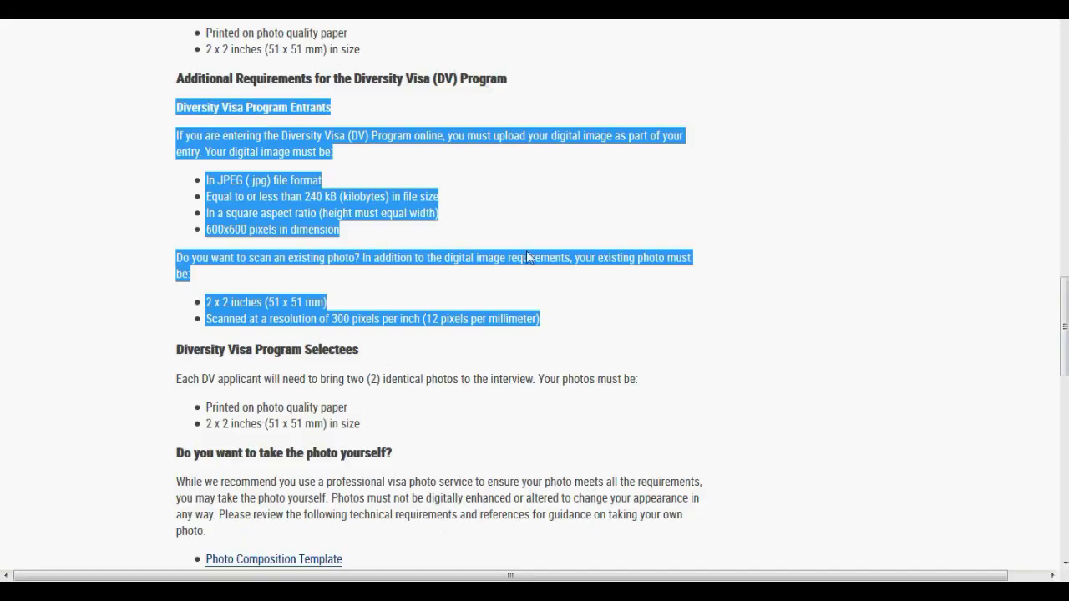
left_click(531, 258)
scroll(493, 251, "down", 4)
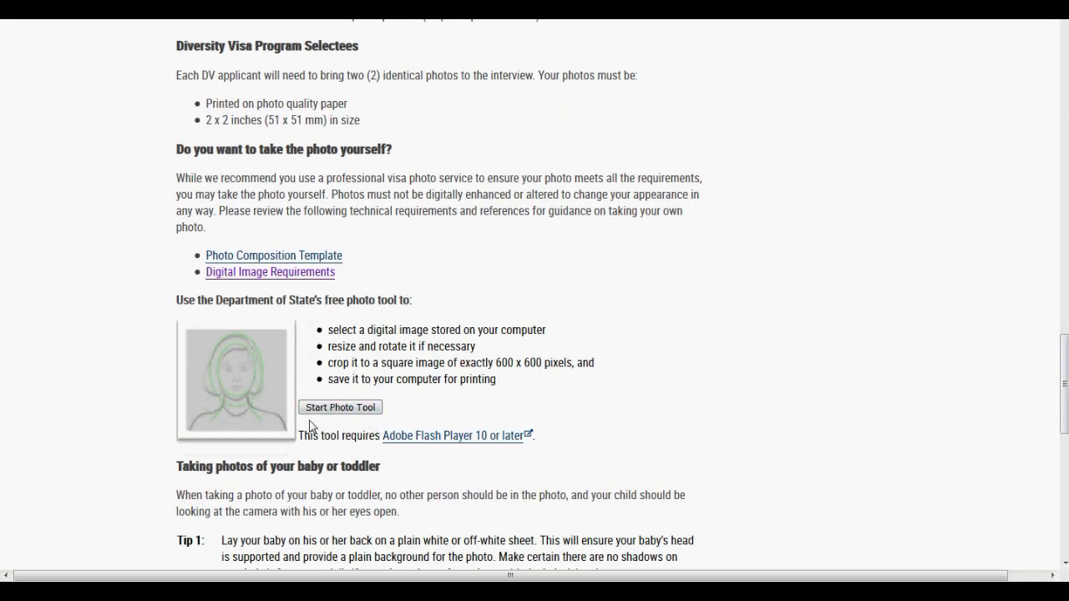
scroll(386, 372, "down", 3)
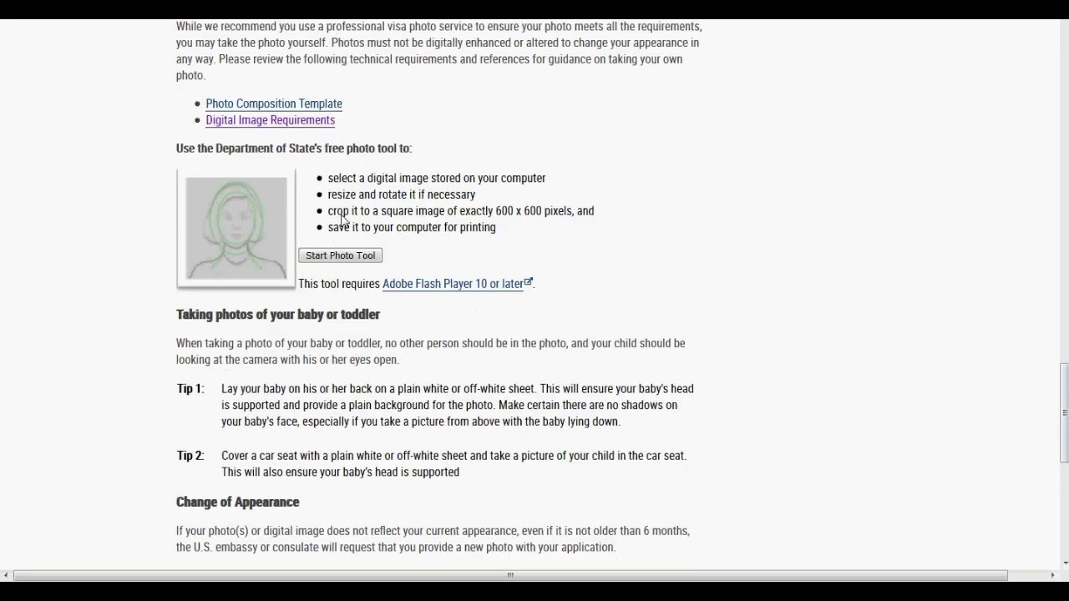
Launch the Department of State photo tool and load test.JPG into it
left_click(340, 256)
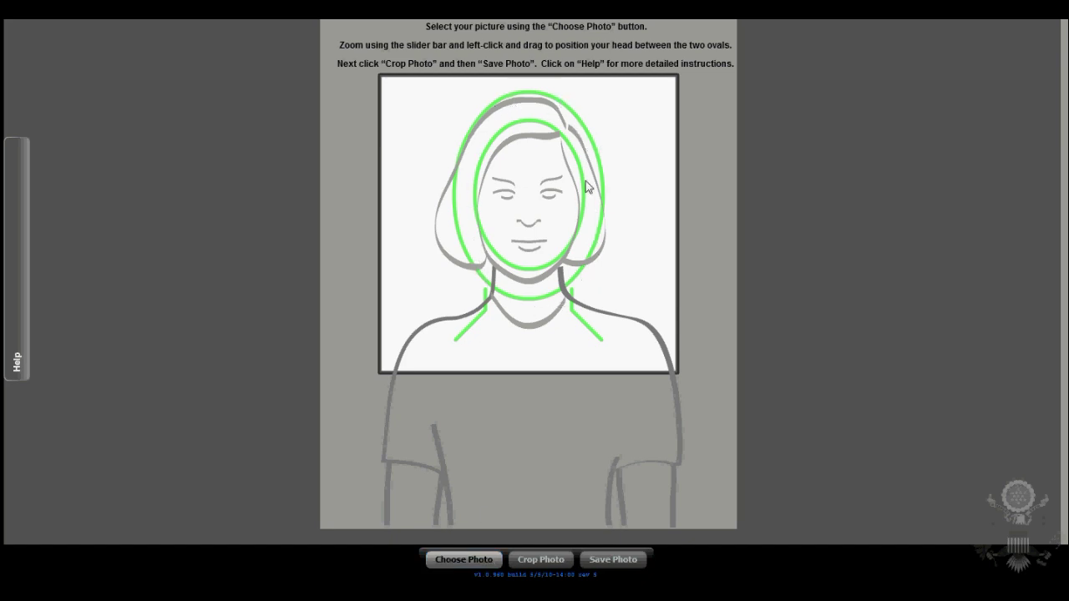
left_click(463, 559)
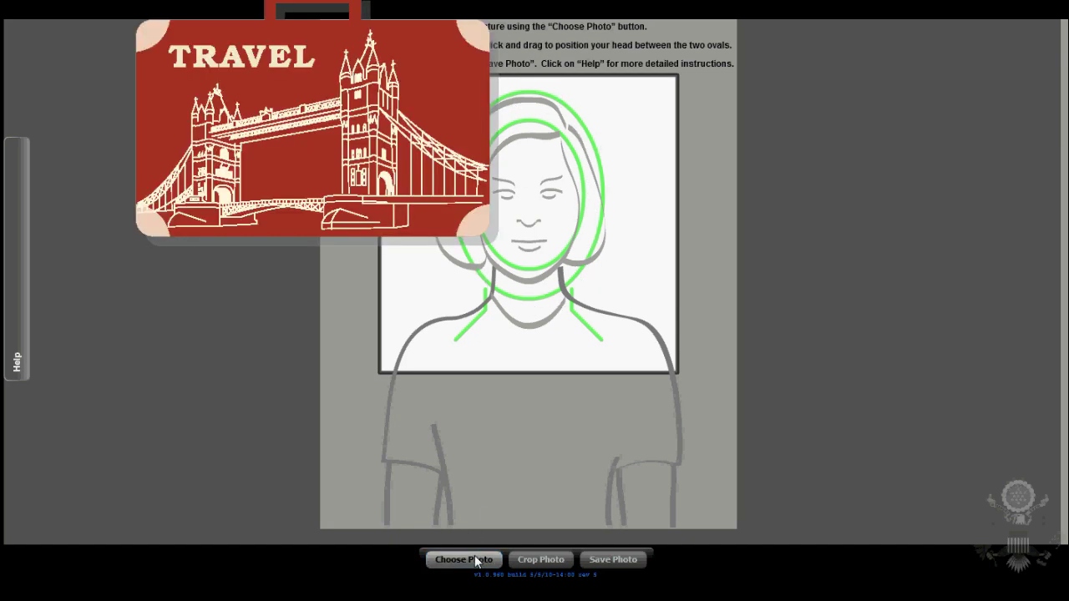
type("test")
left_click(310, 267)
left_click(389, 281)
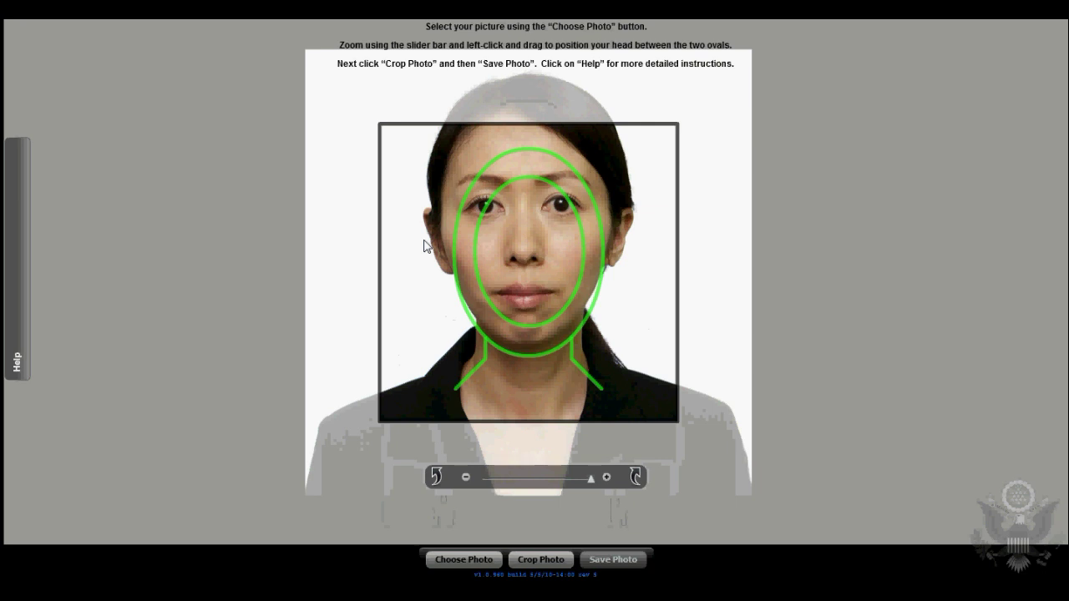
Scale the photo so the face fits the guide ovals, crop it square, and close the preview
left_click_drag(588, 482, 481, 484)
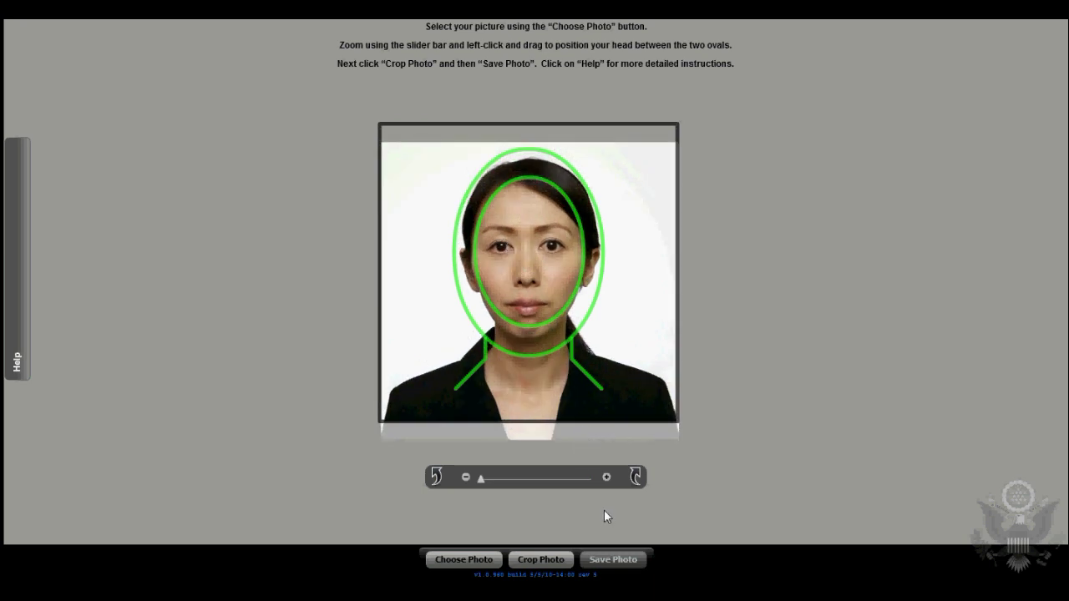
left_click(607, 476)
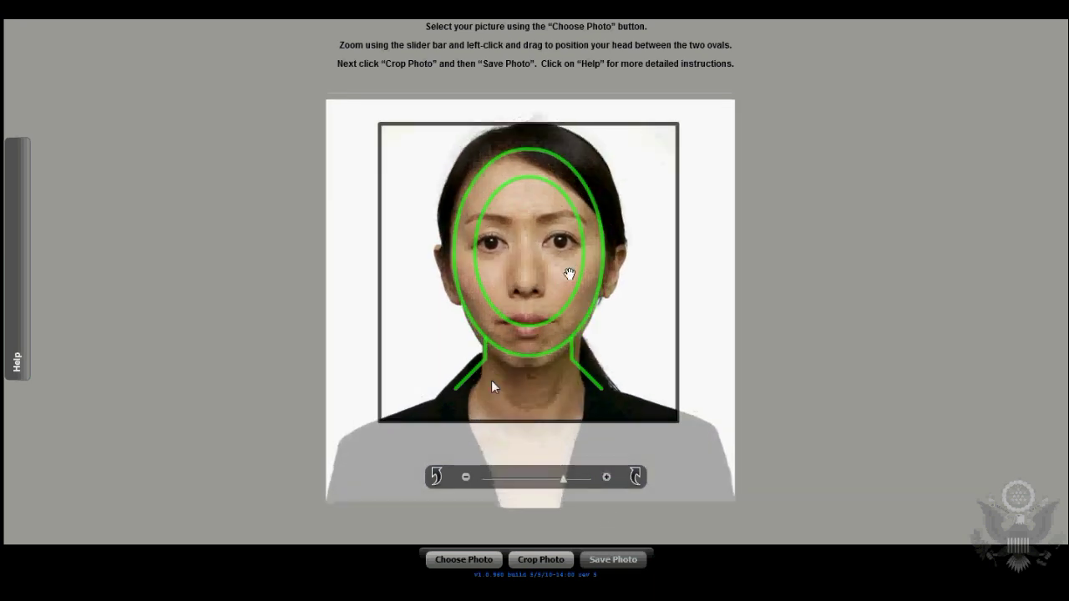
left_click(473, 477)
left_click(540, 560)
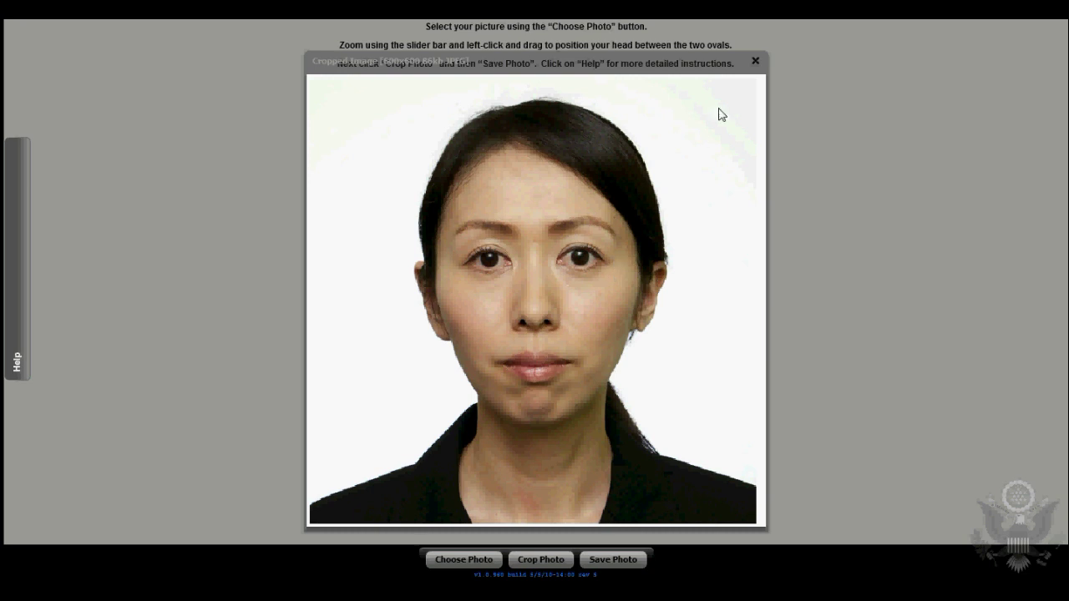
left_click(755, 61)
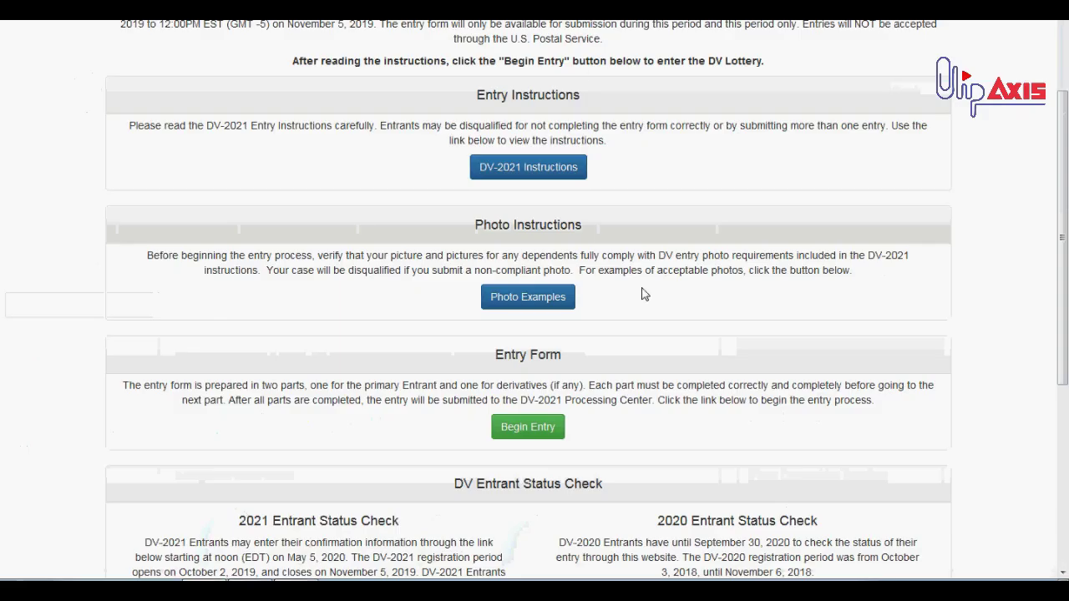
scroll(643, 294, "up", 2)
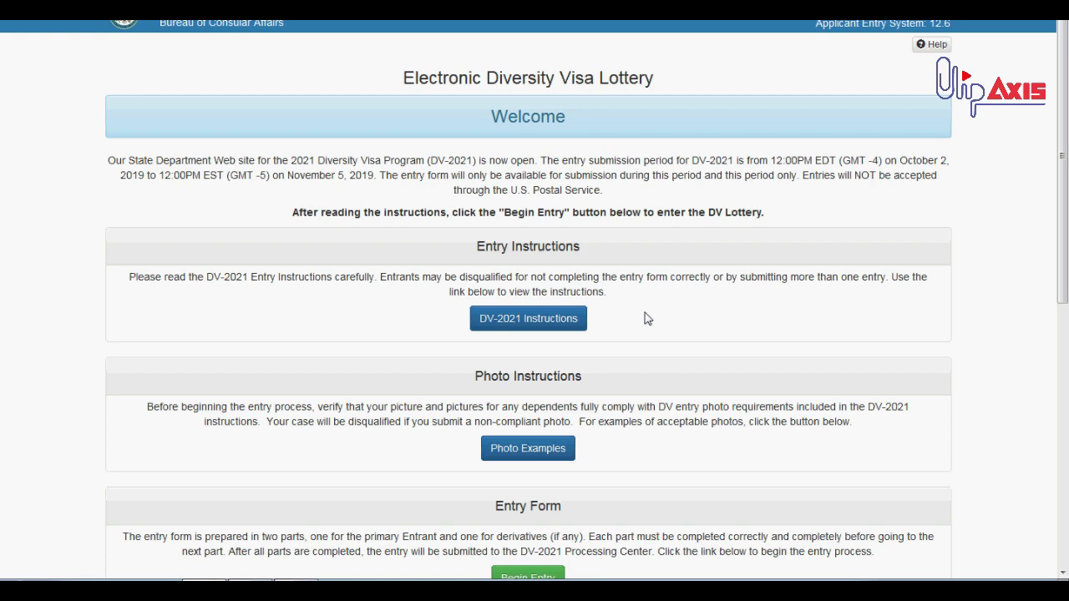
Begin a new DV-2021 entry and submit the CAPTCHA authentication code
scroll(648, 319, "down", 3)
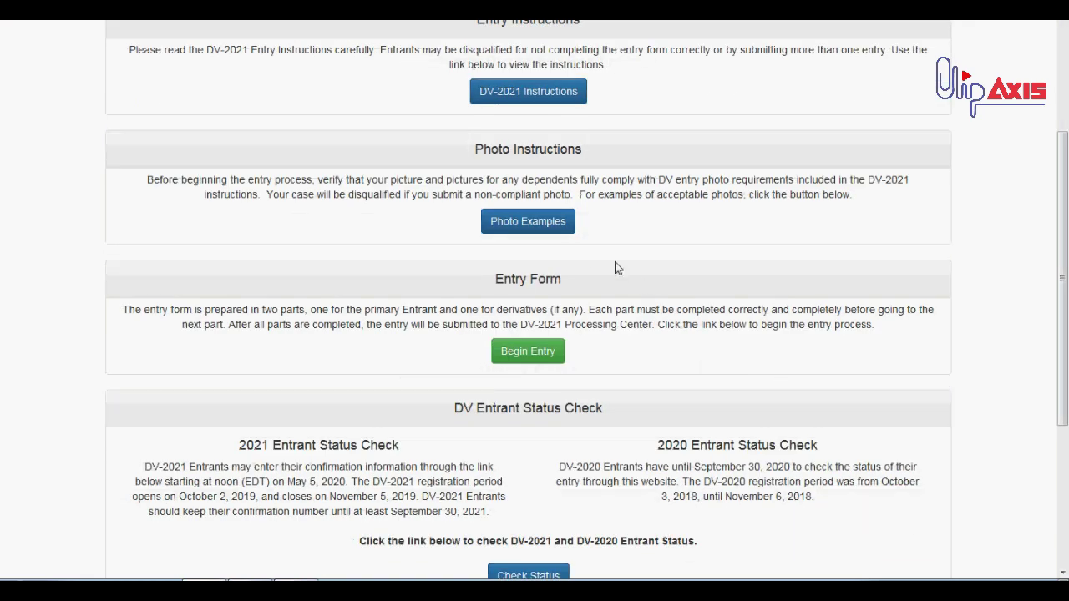
left_click(531, 357)
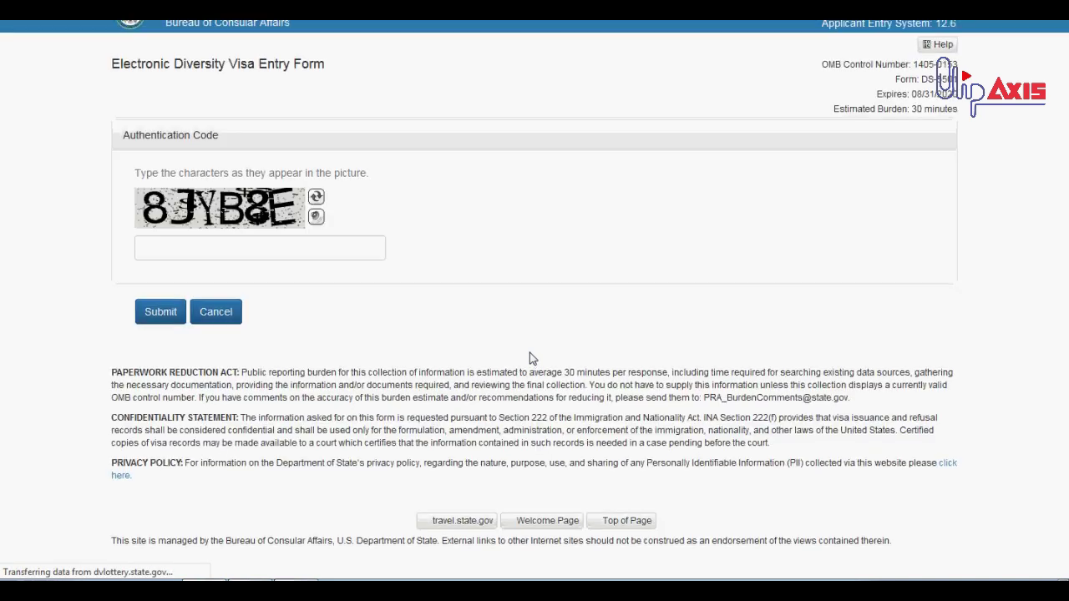
left_click(154, 245)
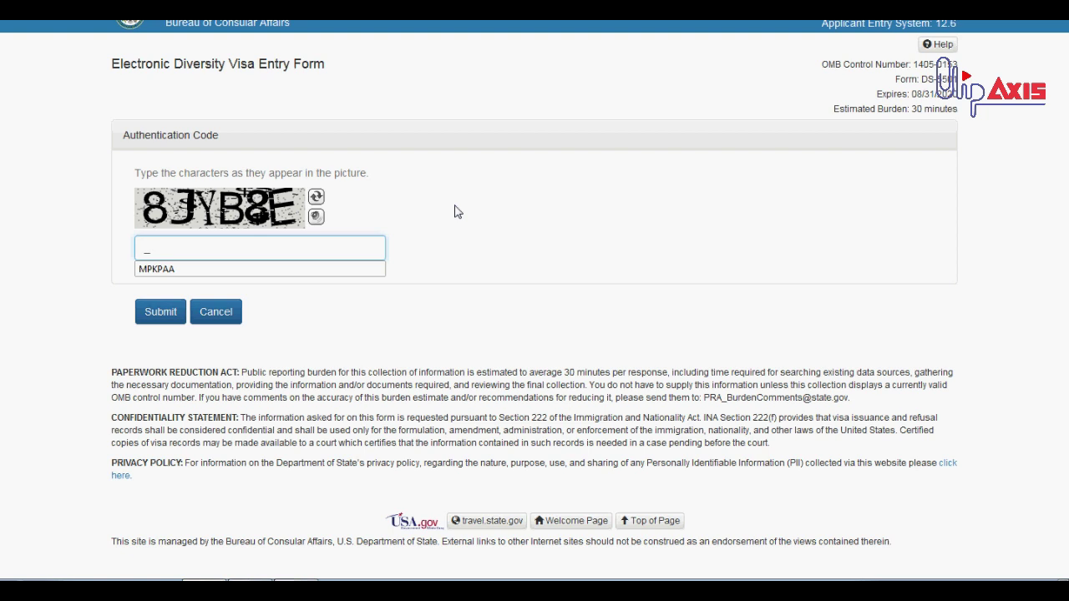
type("JK8JYB8E")
key("Return")
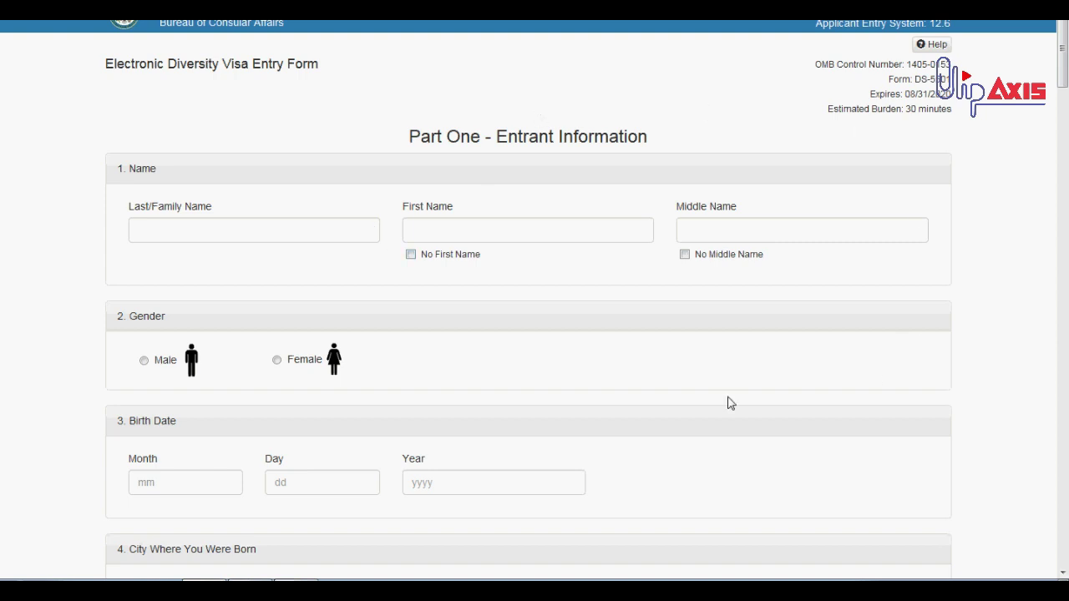
Highlight the estimated burden line and the Last, First and Middle Name labels
triple_click(910, 108)
left_click(912, 127)
left_click(263, 233)
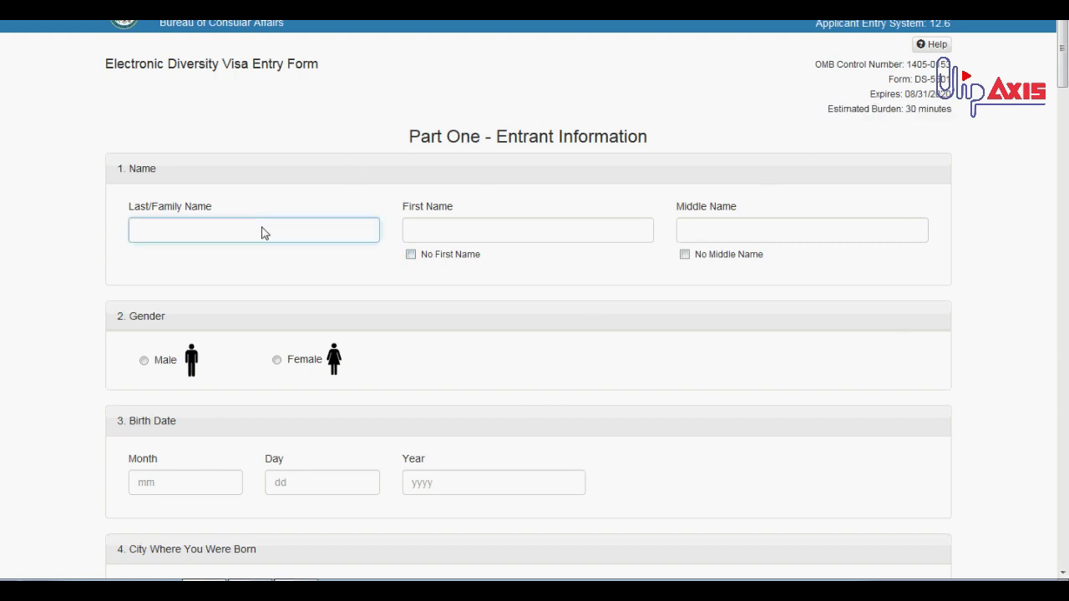
triple_click(144, 209)
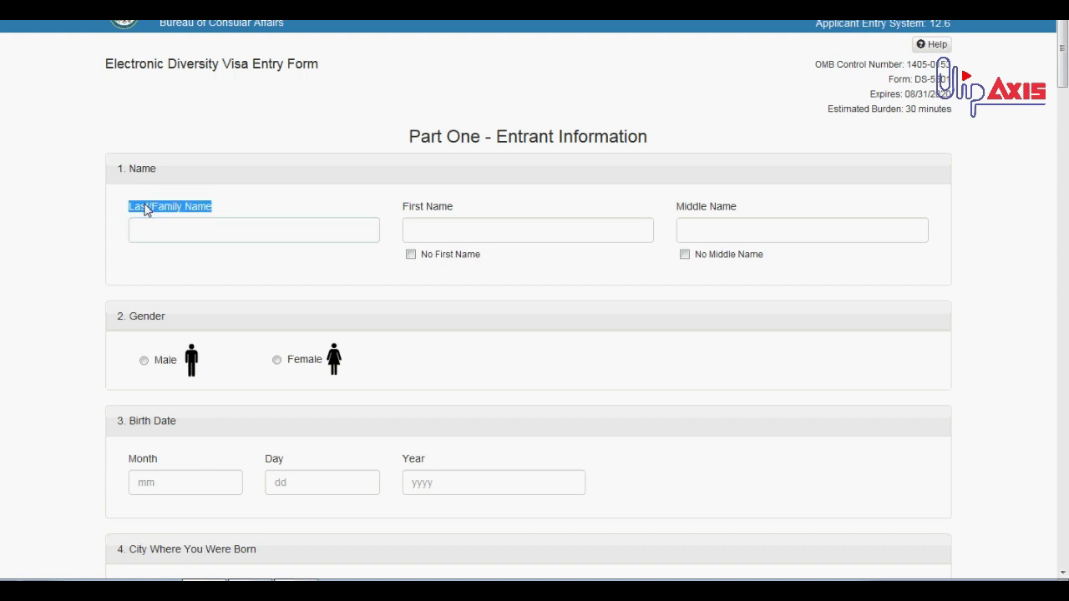
triple_click(405, 208)
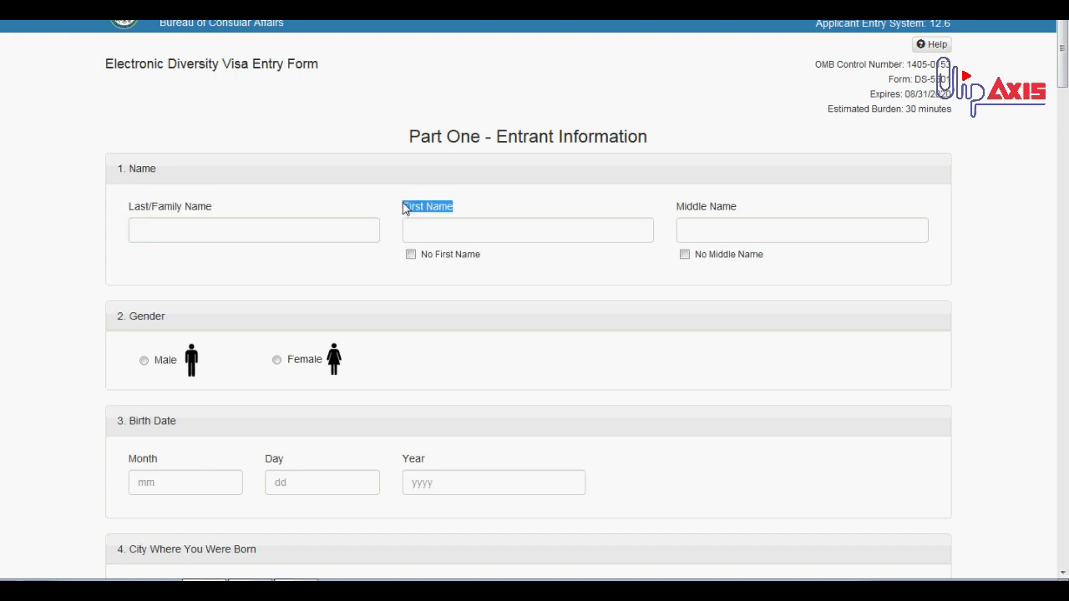
left_click(294, 221)
triple_click(701, 208)
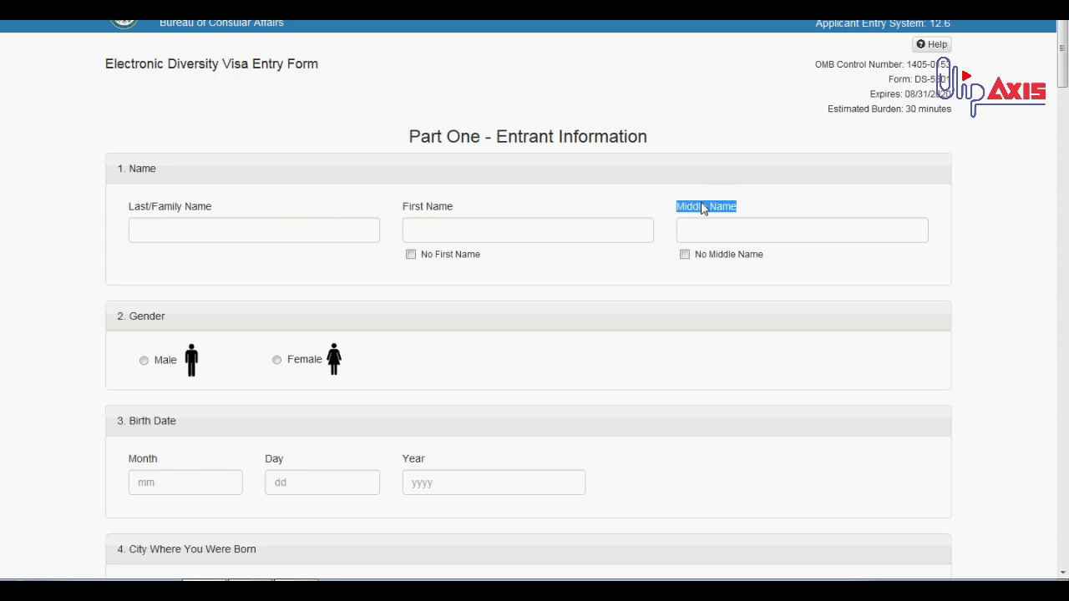
Enter a sample first name, delete the middle name, and tick No Middle Name
left_click(633, 230)
type("Mohamed")
key("Tab")
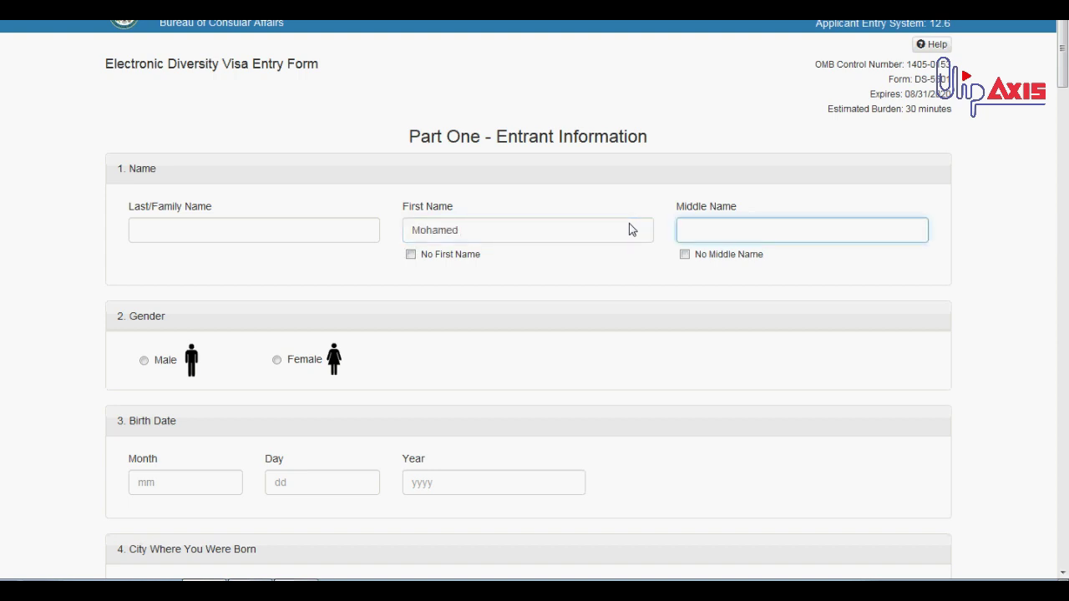
left_click(634, 277)
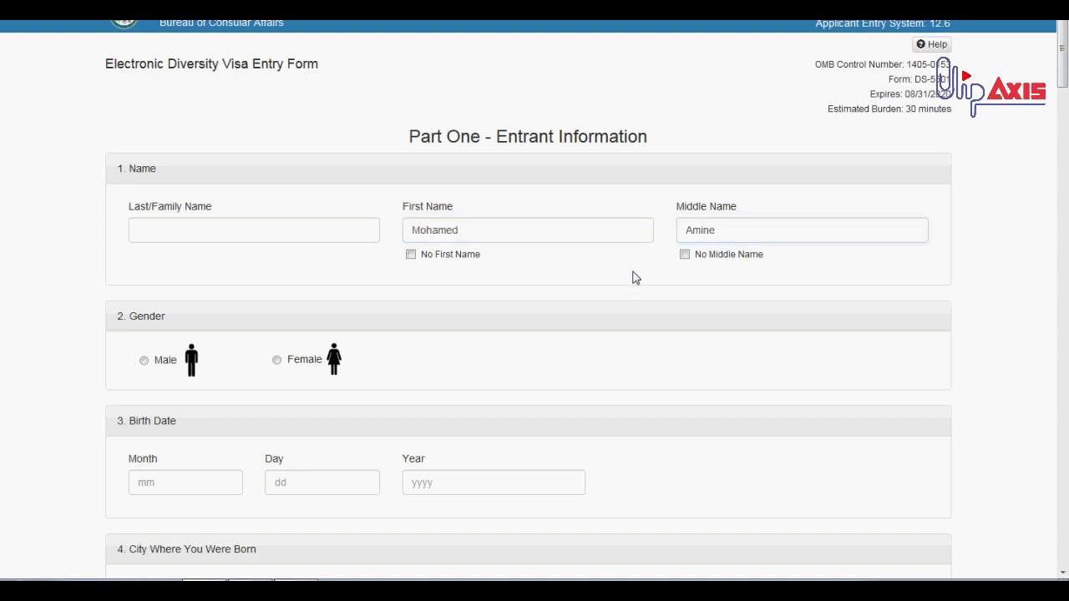
double_click(708, 230)
key("BackSpace")
left_click(685, 254)
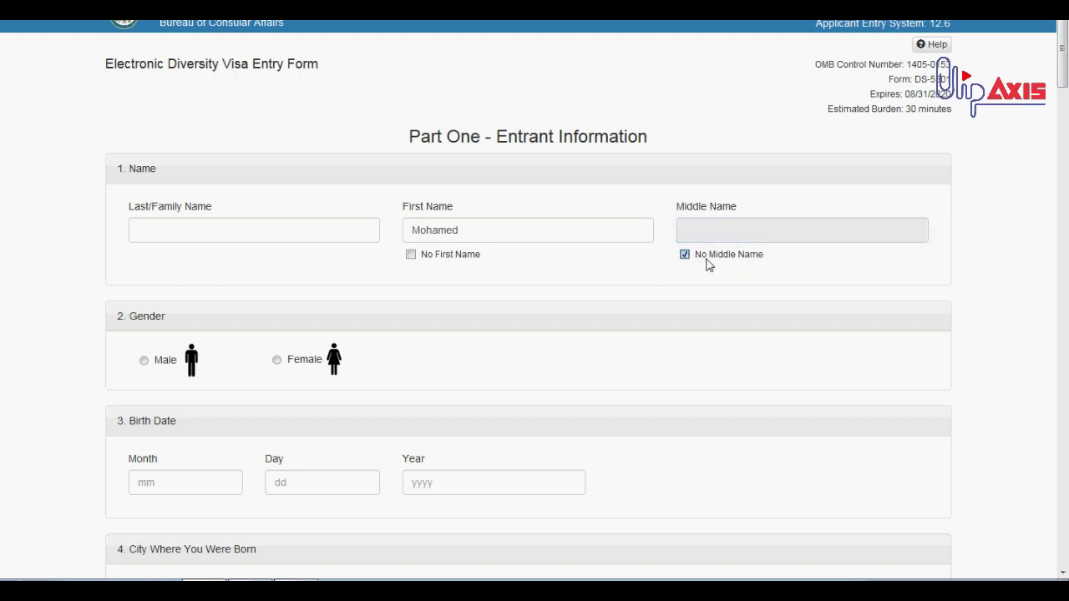
Type a trial first name and delete it, leaving First Name empty
left_click(475, 232)
double_click(475, 232)
type("Abdel")
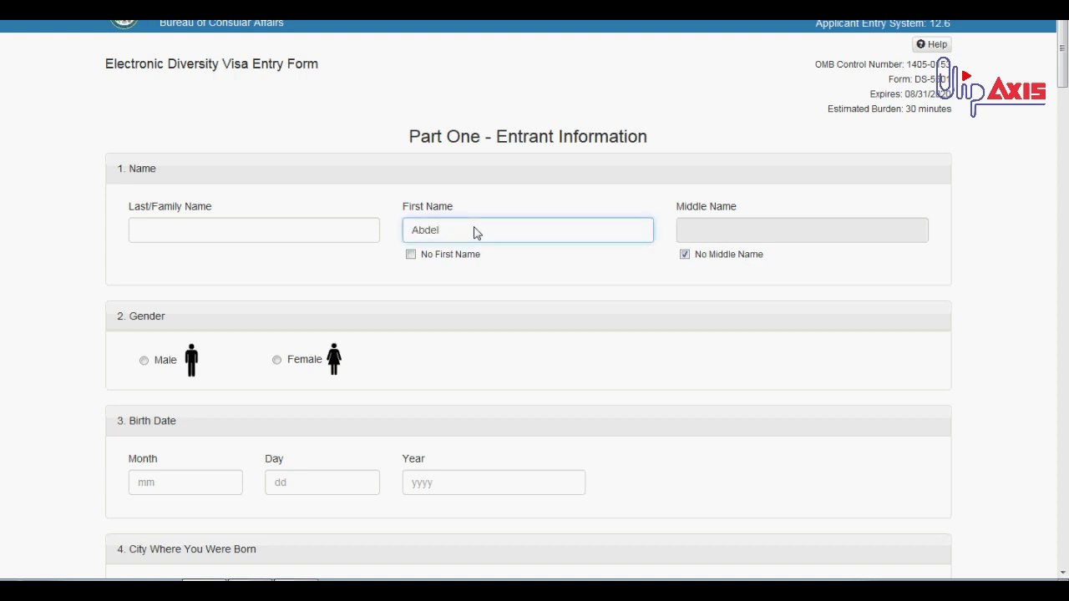
double_click(474, 232)
key("BackSpace")
Select Female as the entrant's gender
scroll(512, 229, "down", 3)
left_click(145, 208)
left_click(287, 213)
scroll(179, 207, "down", 3)
Highlight the Month, Day and Year labels, then type and clear birth month 12
left_click(162, 168)
double_click(151, 159)
left_click(259, 167)
double_click(273, 158)
left_click(418, 164)
double_click(415, 159)
left_click(189, 186)
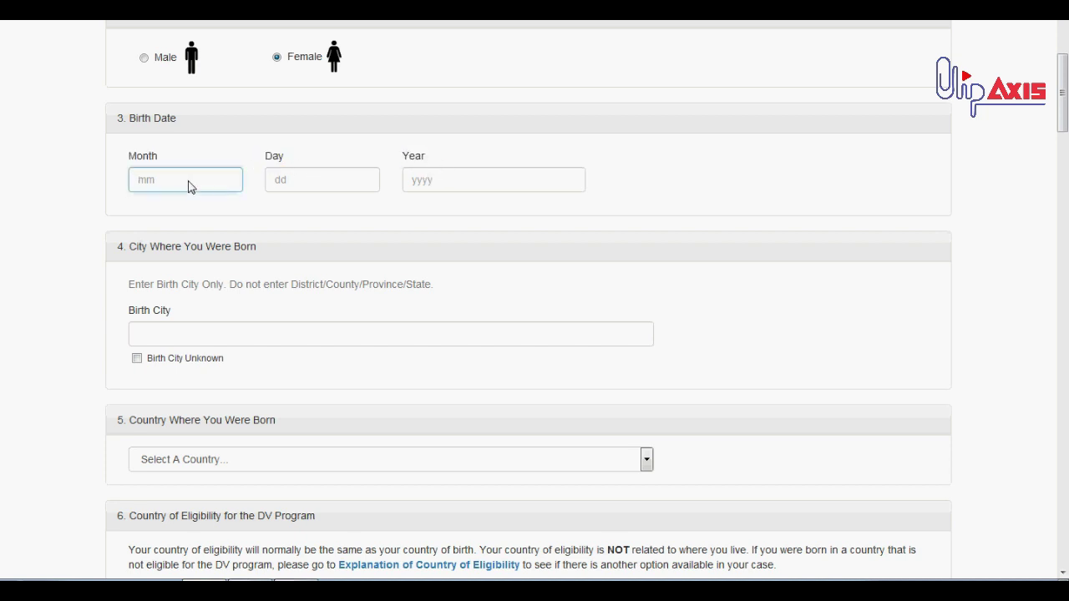
type("12")
double_click(189, 185)
key("BackSpace")
Read the birth city instructions and focus the birth city field, leaving it blank
scroll(189, 238, "down", 3)
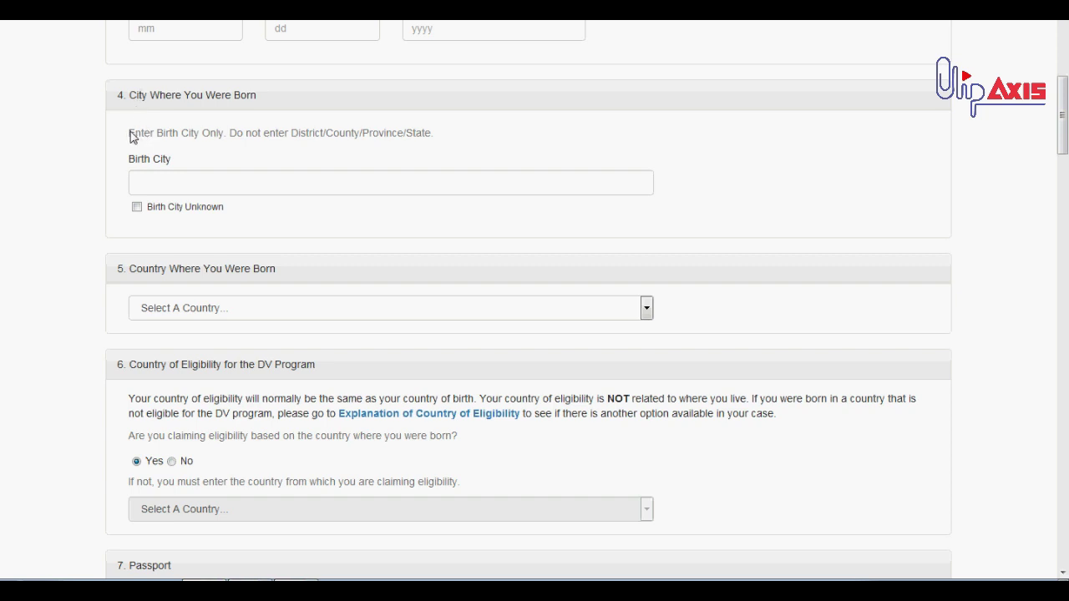
left_click_drag(129, 133, 226, 136)
left_click(221, 136)
left_click(195, 191)
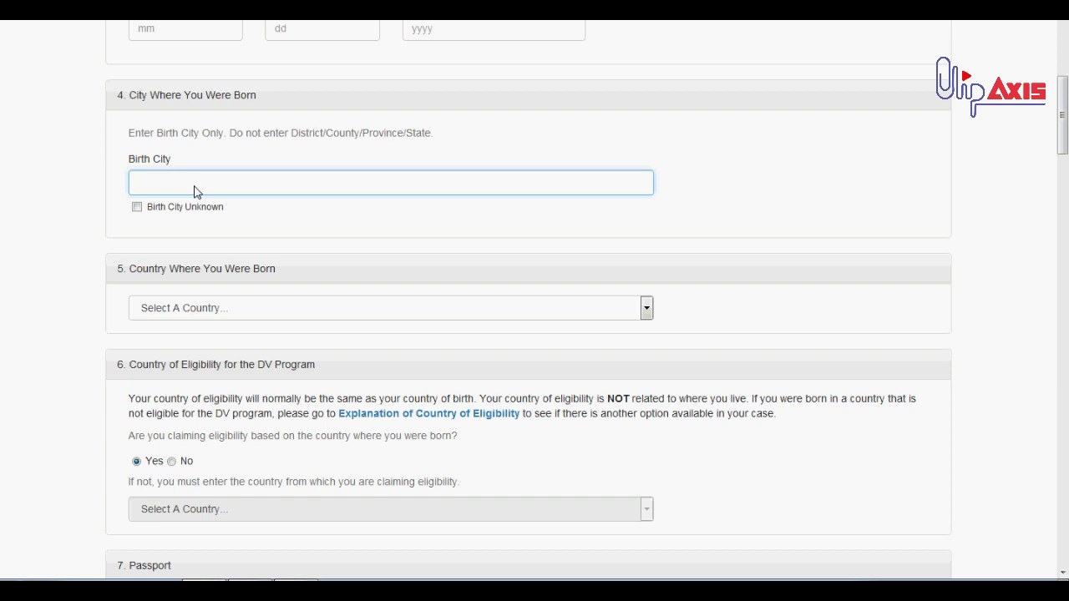
Choose Algeria as the country of birth
scroll(175, 238, "down", 2)
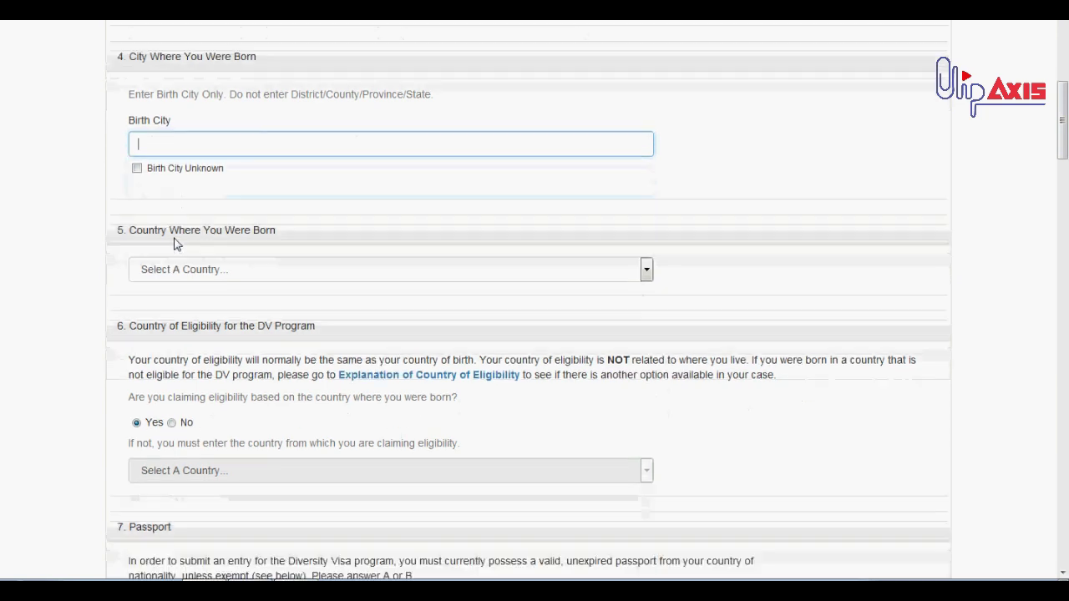
left_click(192, 231)
scroll(210, 288, "down", 3)
scroll(219, 309, "up", 3)
left_click(220, 314)
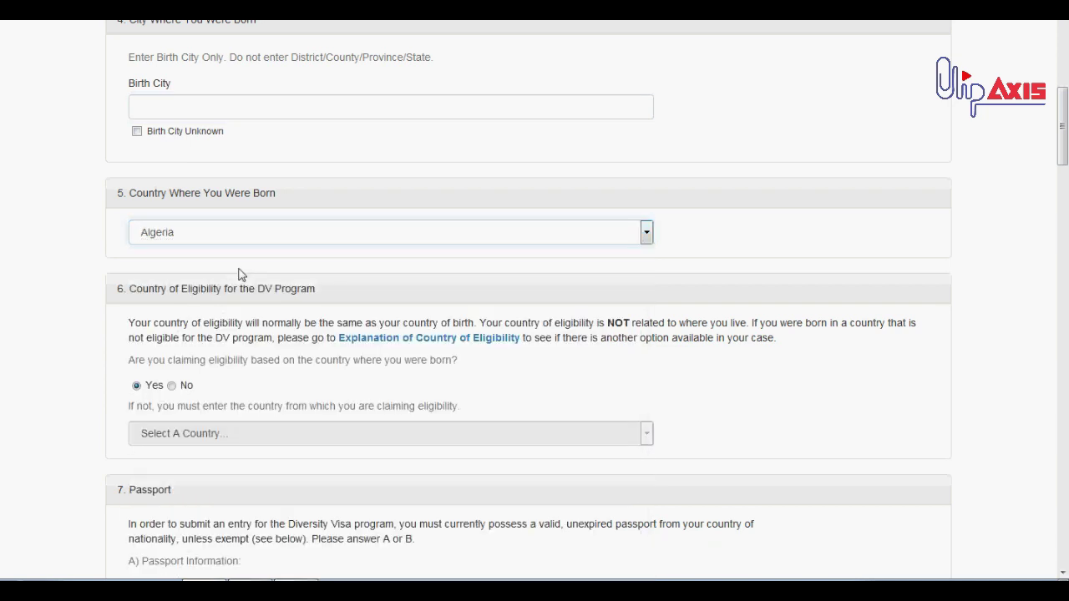
scroll(209, 225, "down", 4)
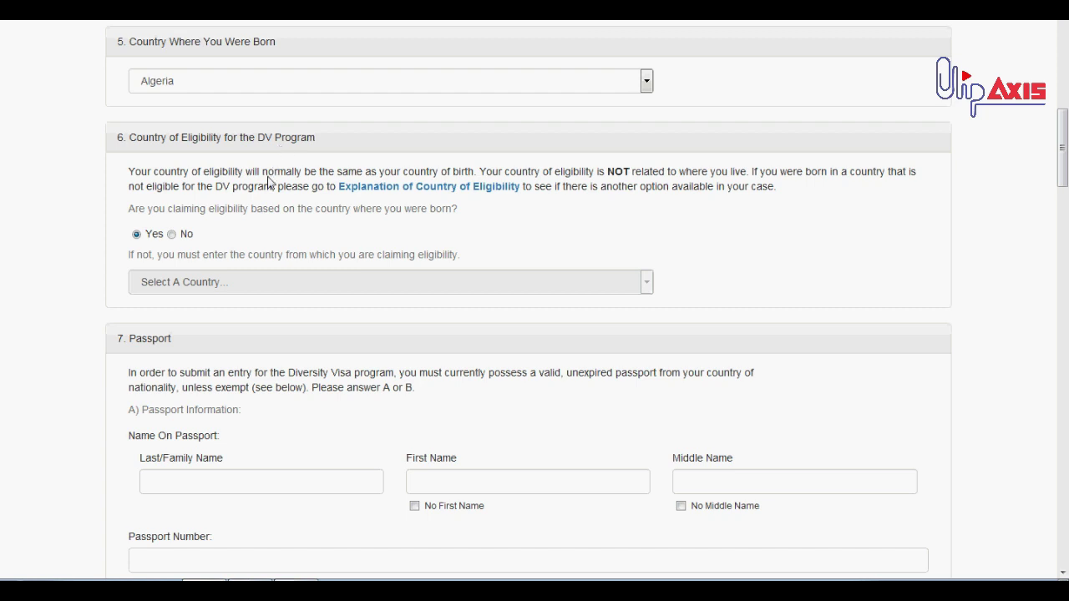
scroll(162, 167, "up", 2)
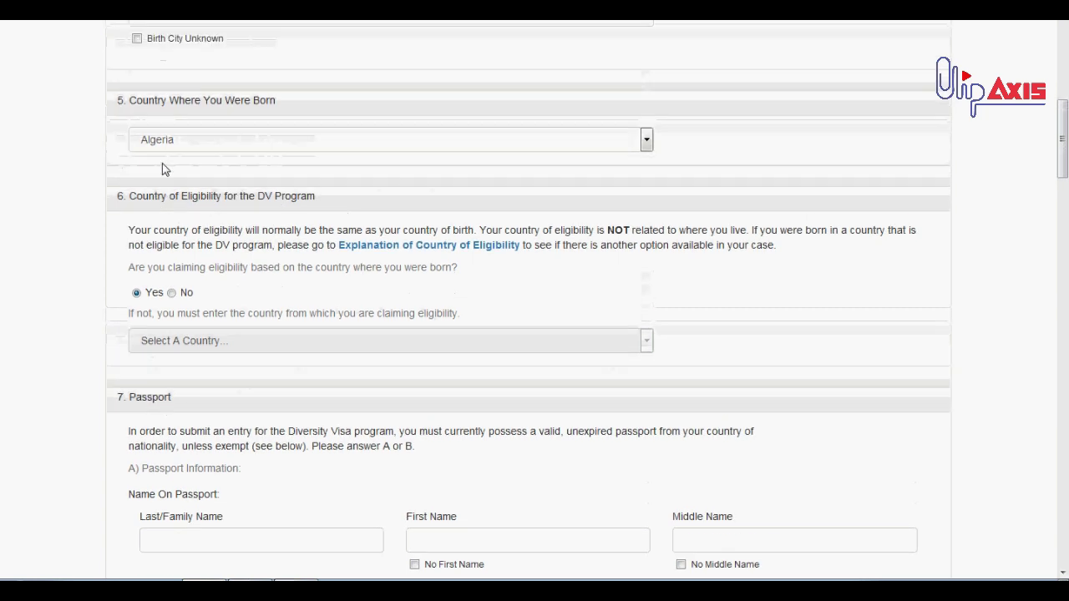
Highlight the Country of Eligibility heading, its question, and the Passport section heading
triple_click(162, 220)
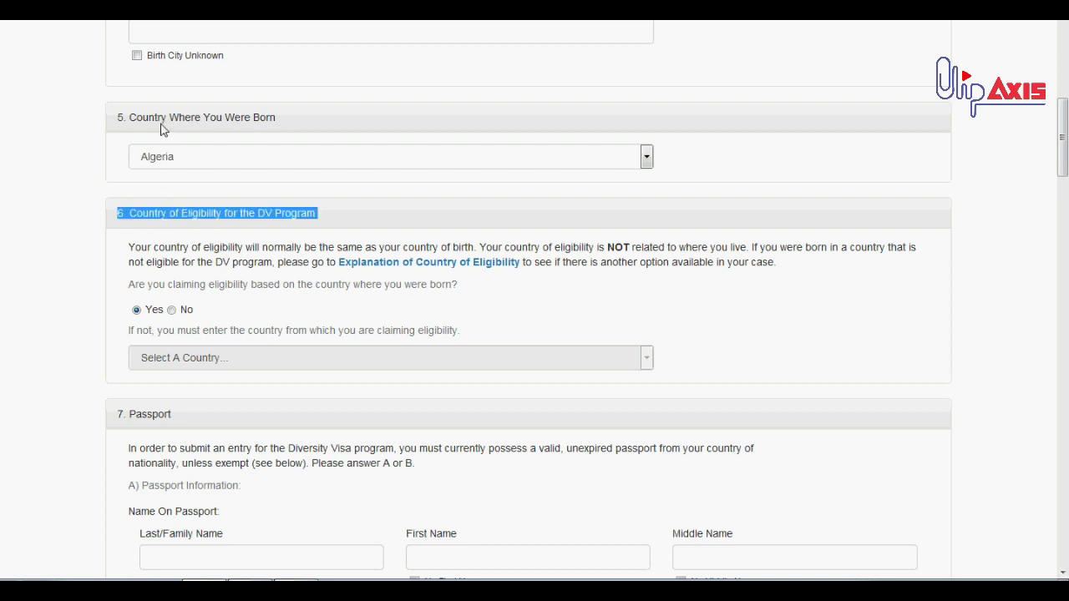
left_click(167, 289)
left_click_drag(123, 294, 460, 290)
left_click(461, 290)
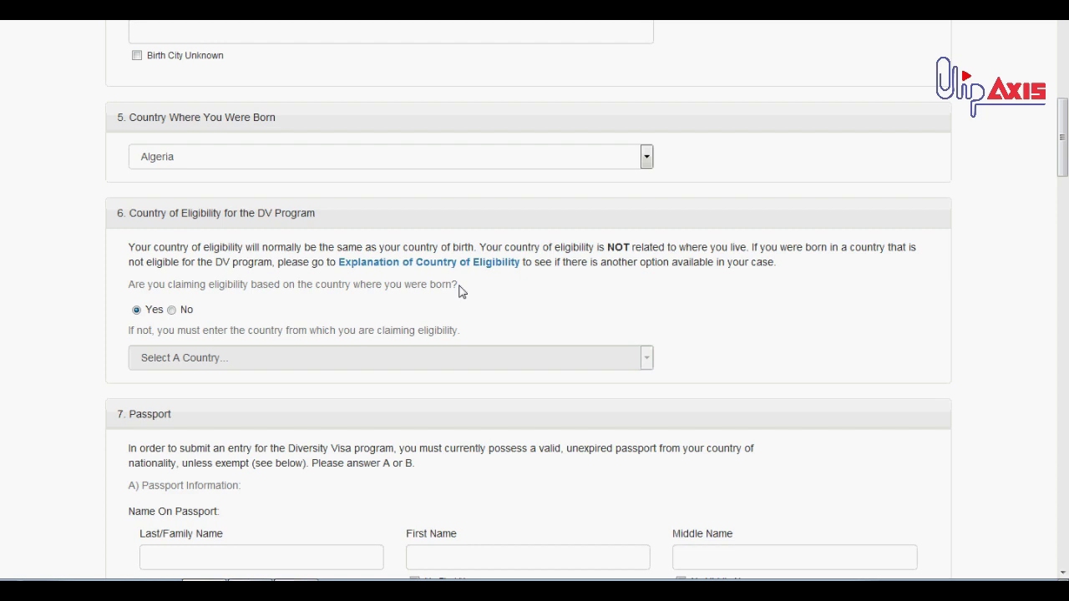
triple_click(461, 291)
left_click(270, 317)
scroll(413, 275, "down", 5)
triple_click(160, 193)
left_click(213, 198)
triple_click(214, 198)
scroll(212, 197, "down", 3)
scroll(212, 199, "up", 2)
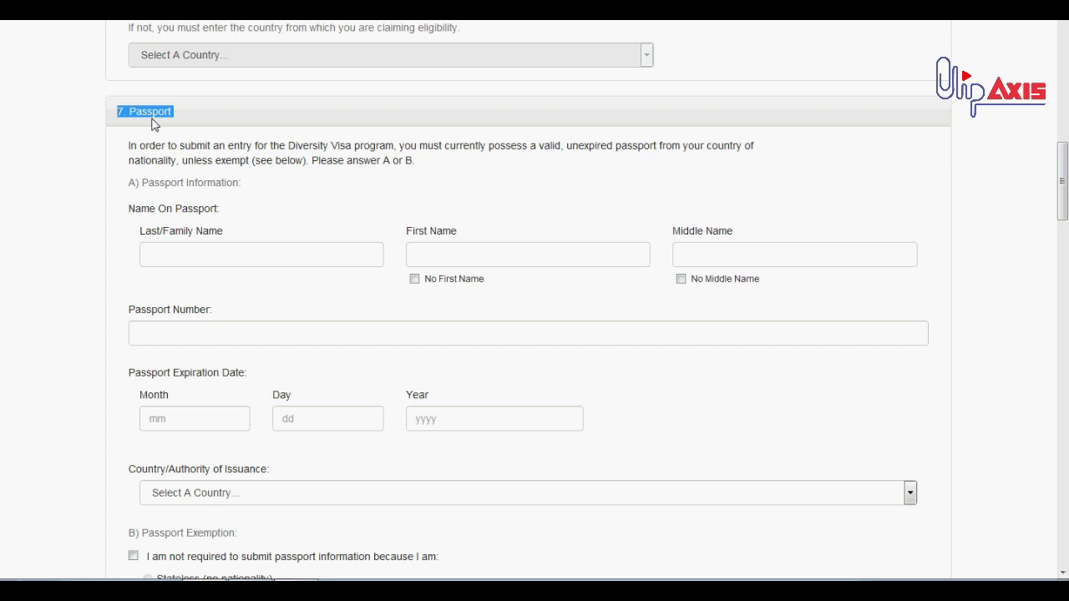
scroll(153, 123, "down", 2)
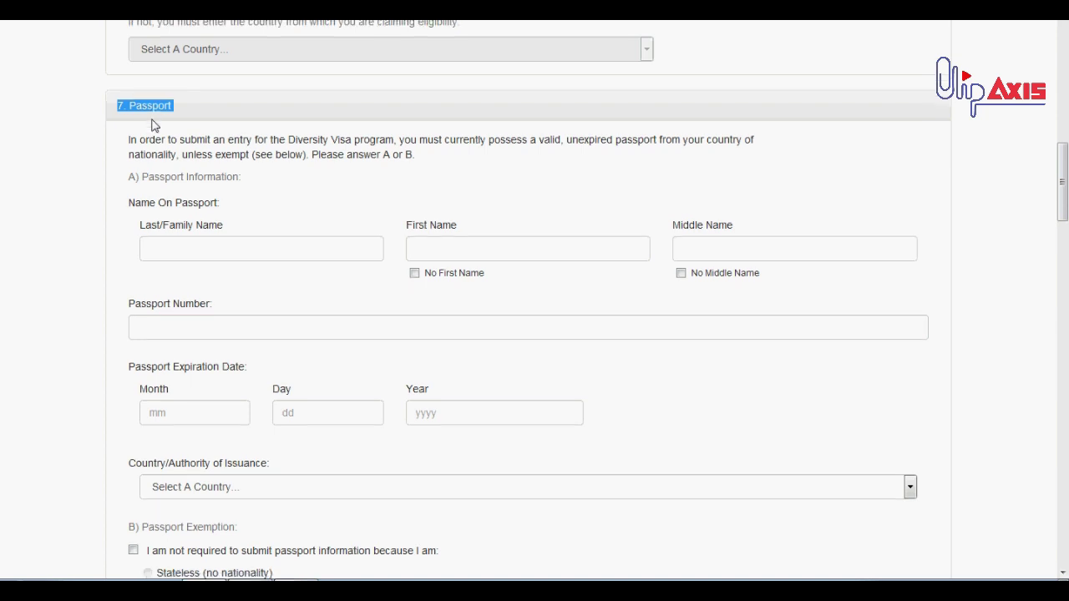
left_click(192, 177)
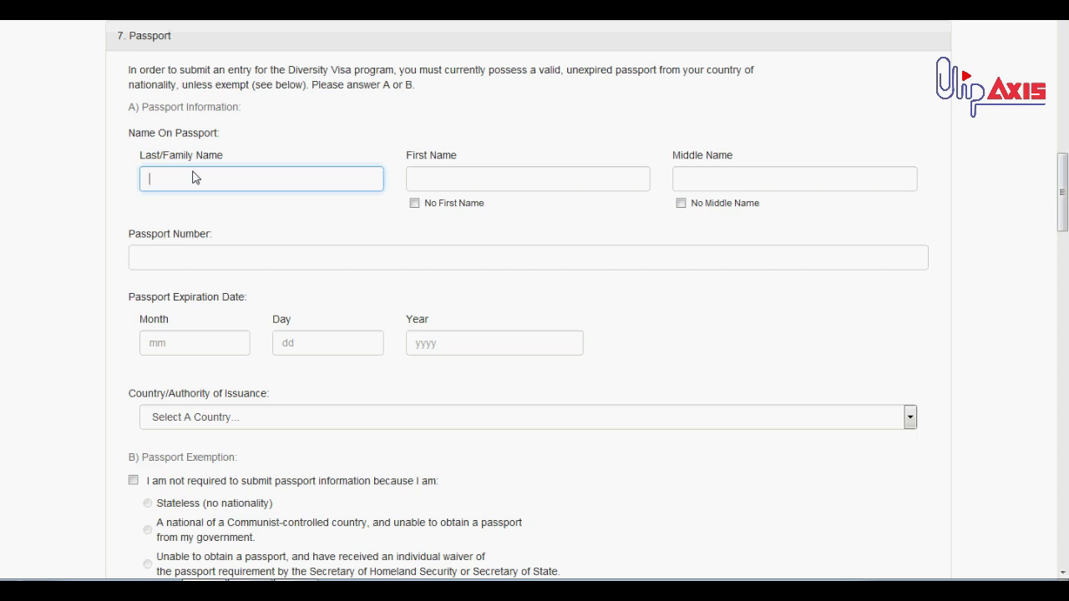
left_click(505, 188)
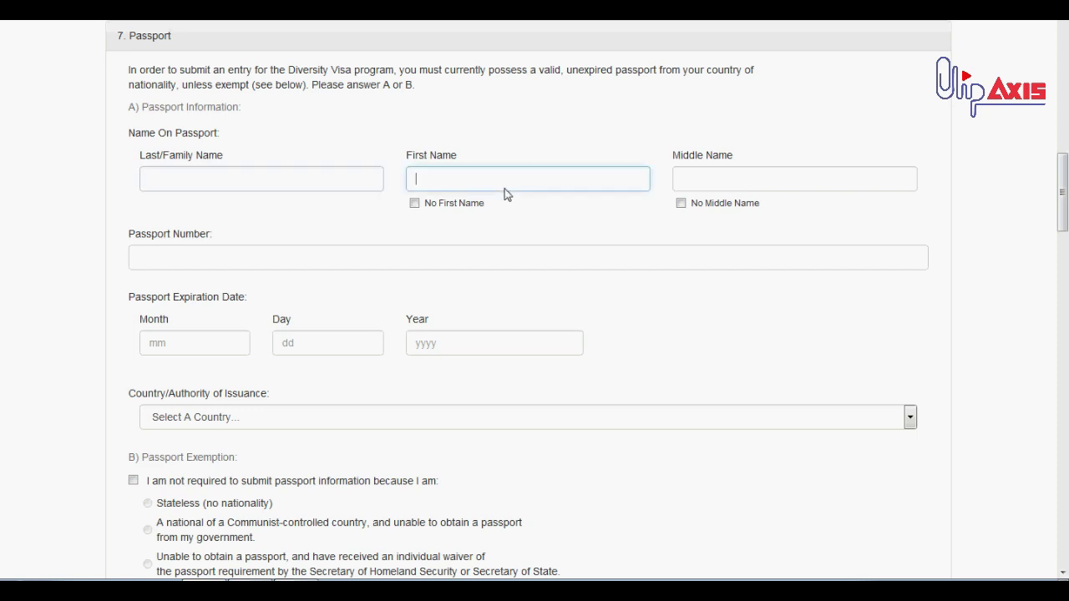
left_click(706, 184)
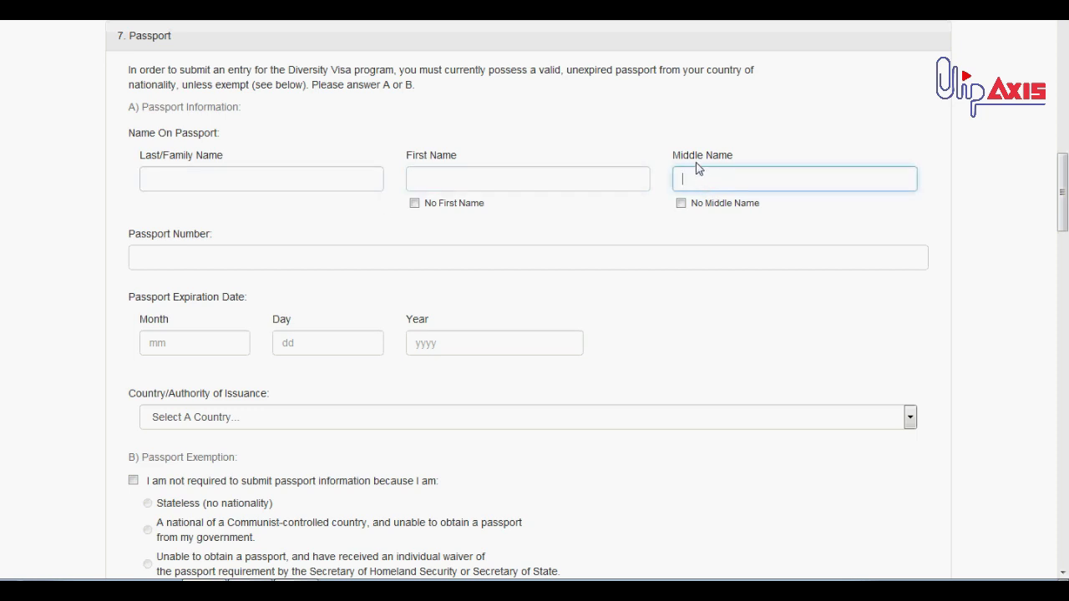
double_click(695, 203)
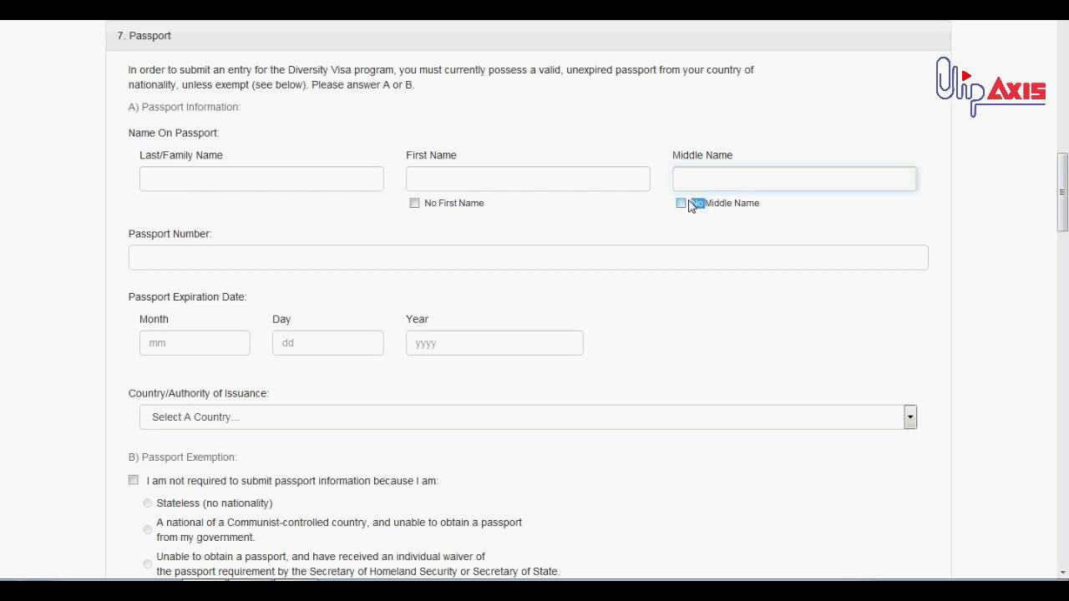
scroll(446, 172, "down", 1)
left_click(242, 187)
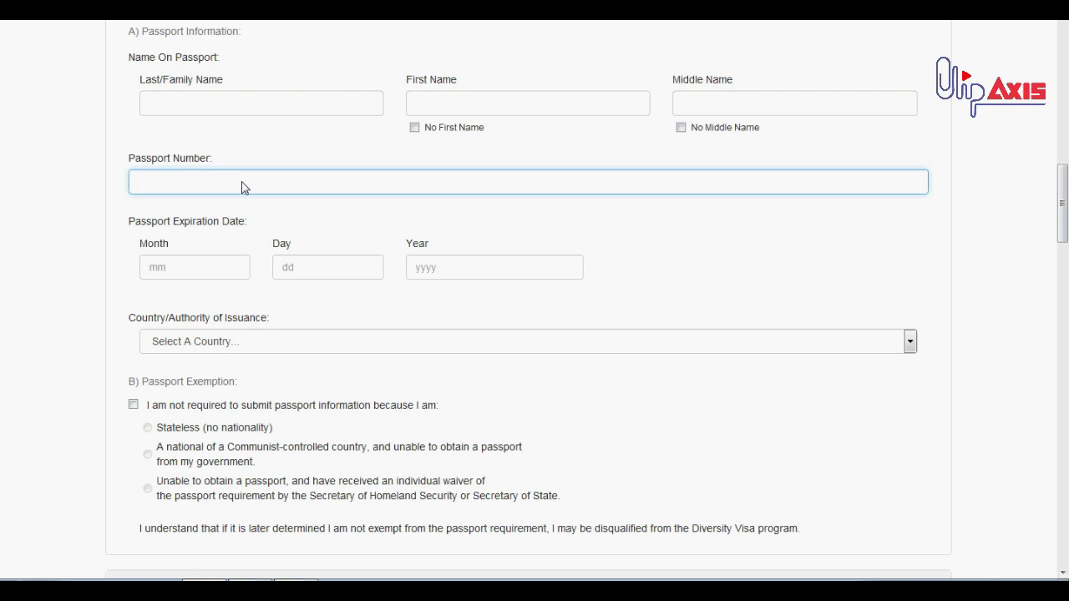
triple_click(209, 160)
left_click(226, 183)
double_click(133, 237)
triple_click(134, 236)
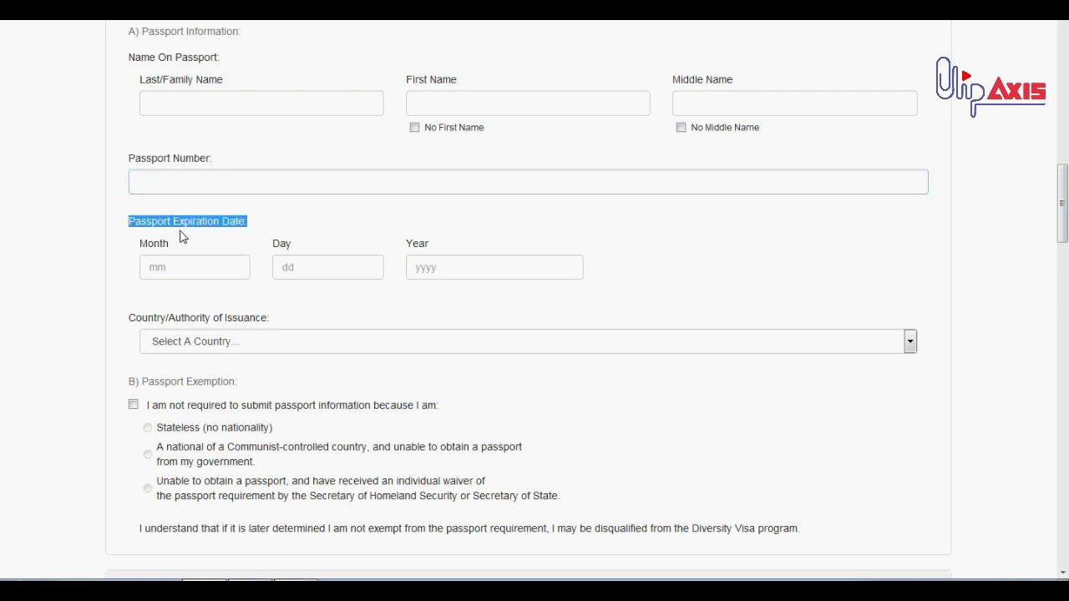
scroll(212, 253, "down", 2)
left_click(209, 124)
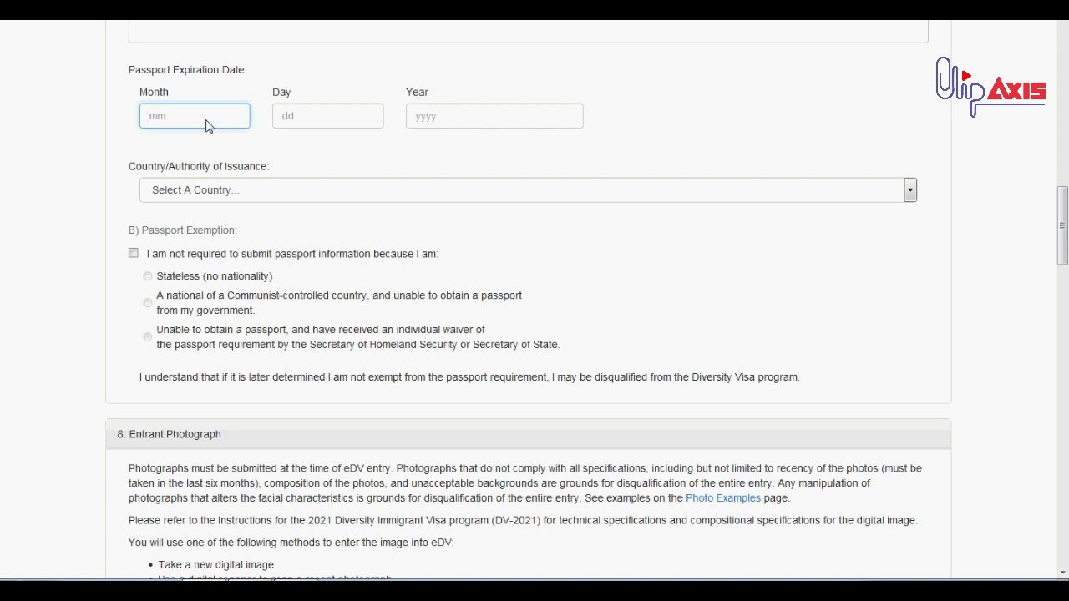
Highlight the passport date labels and pick Algeria as the passport issuing country
double_click(165, 96)
double_click(283, 92)
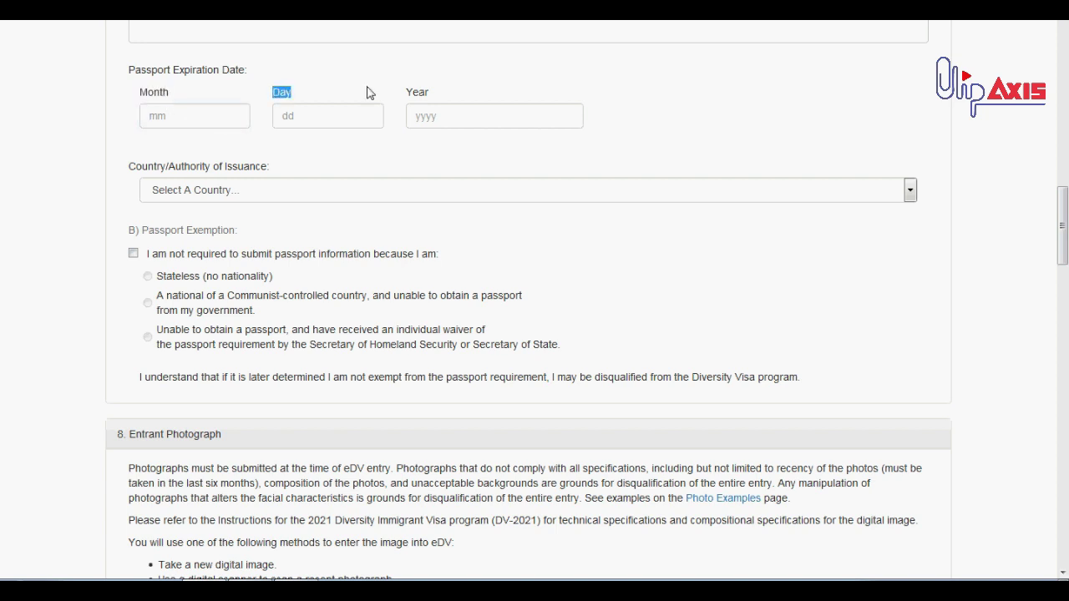
double_click(417, 93)
left_click(353, 172)
left_click(192, 190)
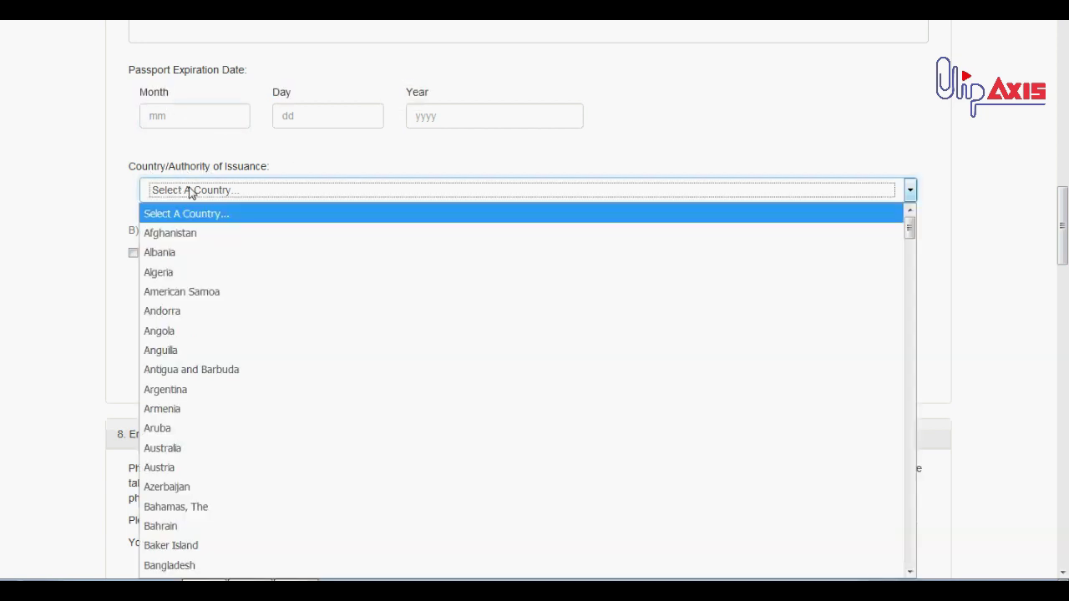
left_click(190, 273)
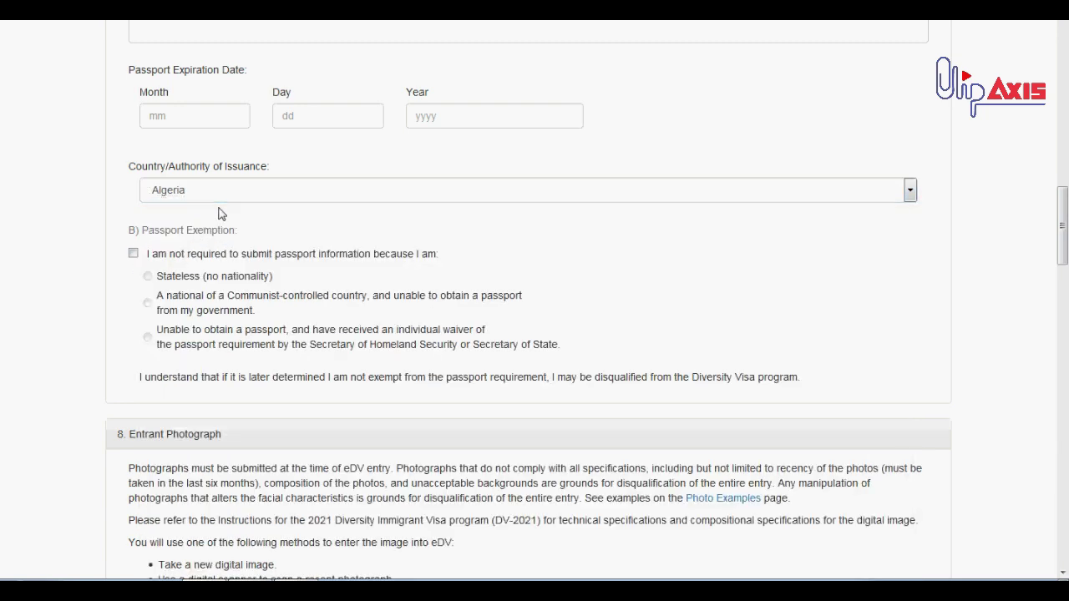
Tick 'I am not required to submit passport information' to claim the exemption
scroll(221, 214, "down", 1)
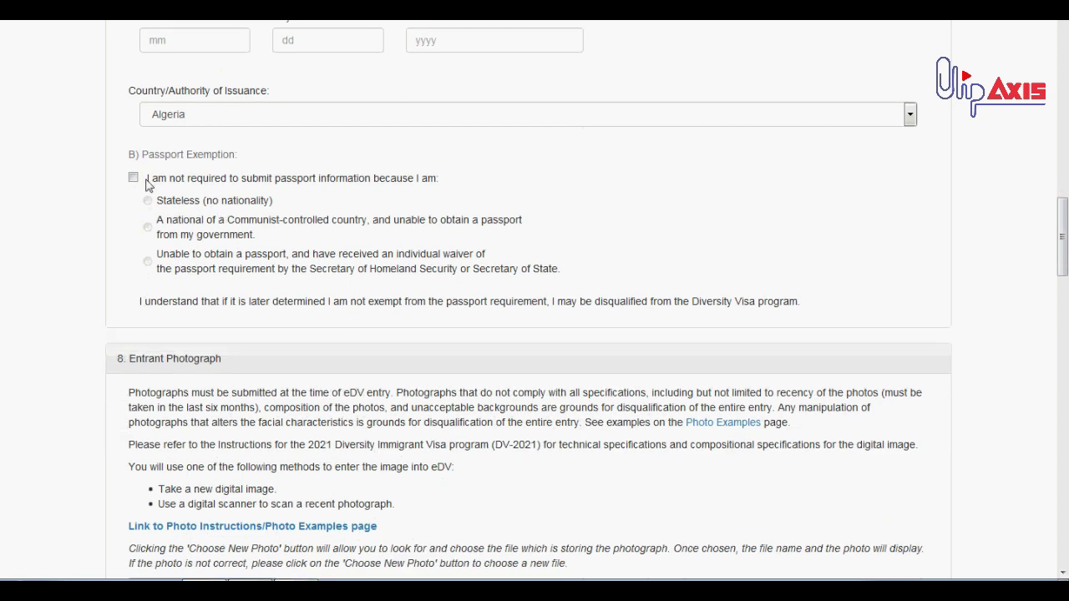
left_click(134, 179)
scroll(142, 192, "up", 1)
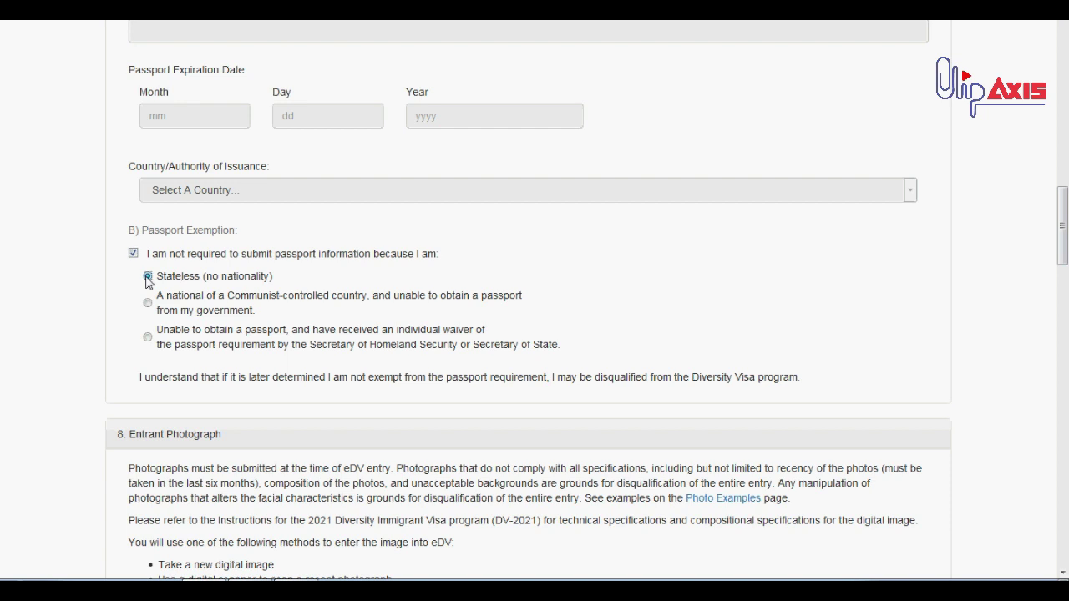
Try the stateless and Communist-controlled country exemption reasons, highlighting the Communist wording
left_click(147, 277)
left_click(162, 302)
triple_click(253, 299)
double_click(252, 303)
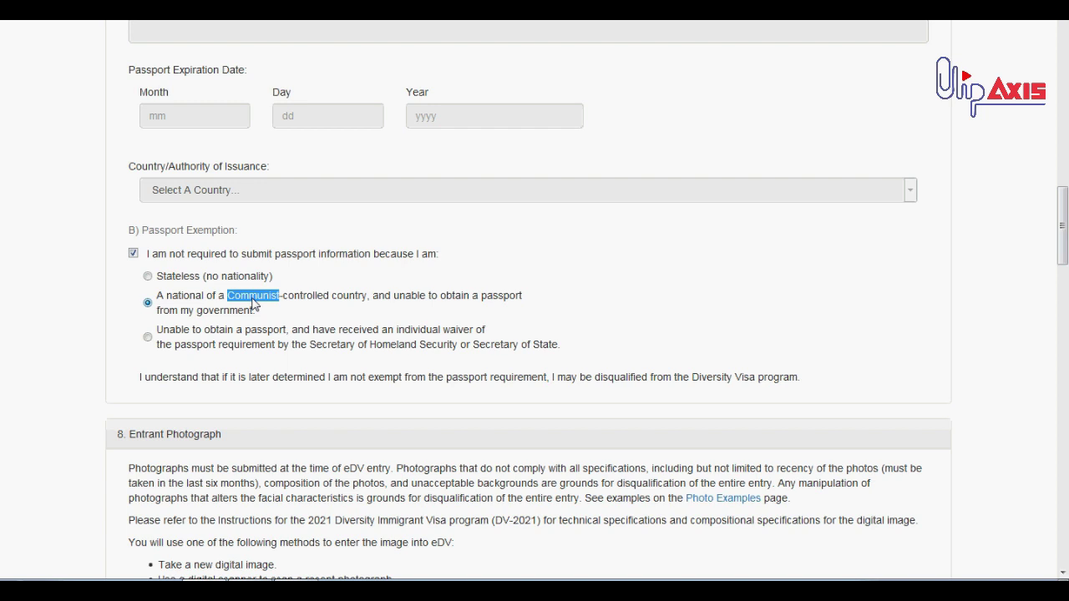
Select the individual waiver reason and highlight its Secretary of Homeland Security wording
scroll(261, 345, "down", 1)
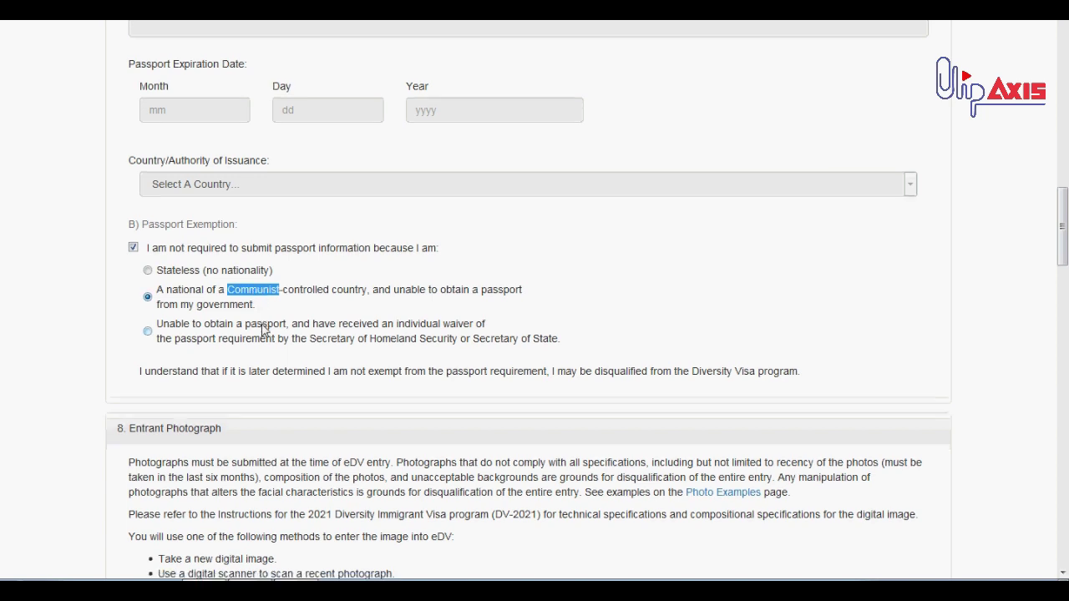
left_click(194, 270)
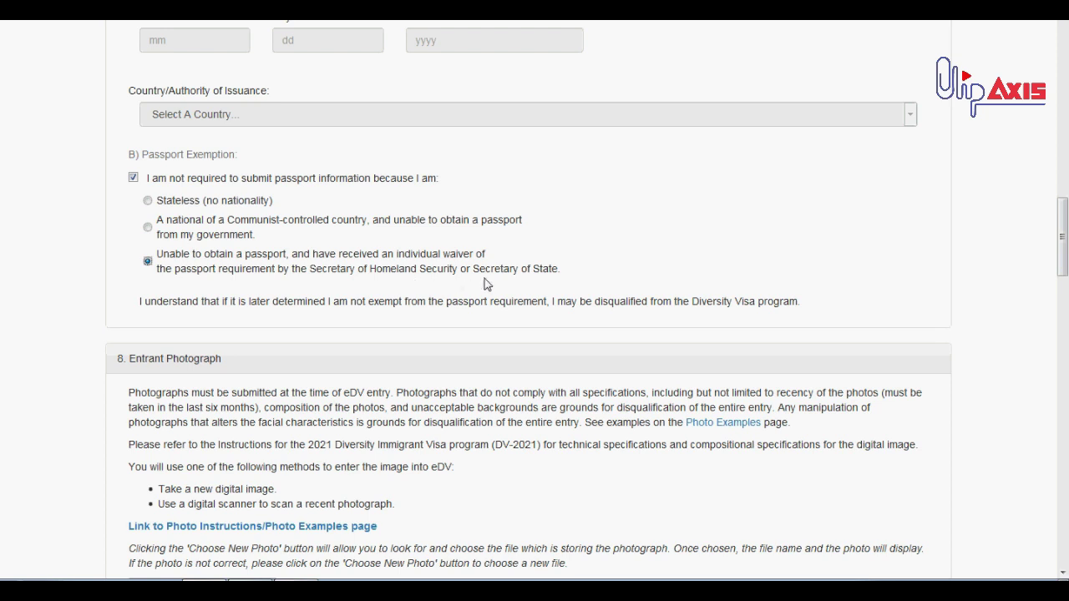
double_click(535, 274)
left_click_drag(313, 276, 561, 279)
left_click(561, 280)
scroll(279, 234, "up", 5)
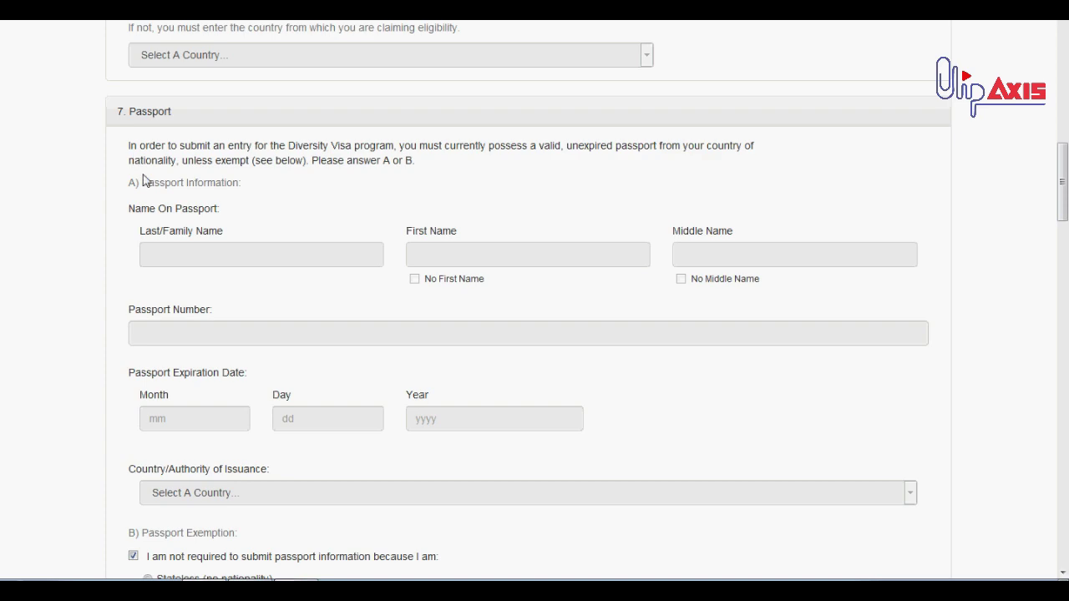
scroll(143, 208, "down", 3)
Untick the passport exemption and focus the passport last, first and middle name fields
left_click(134, 326)
scroll(200, 259, "up", 3)
left_click(248, 259)
left_click(644, 257)
left_click(710, 255)
scroll(482, 304, "down", 4)
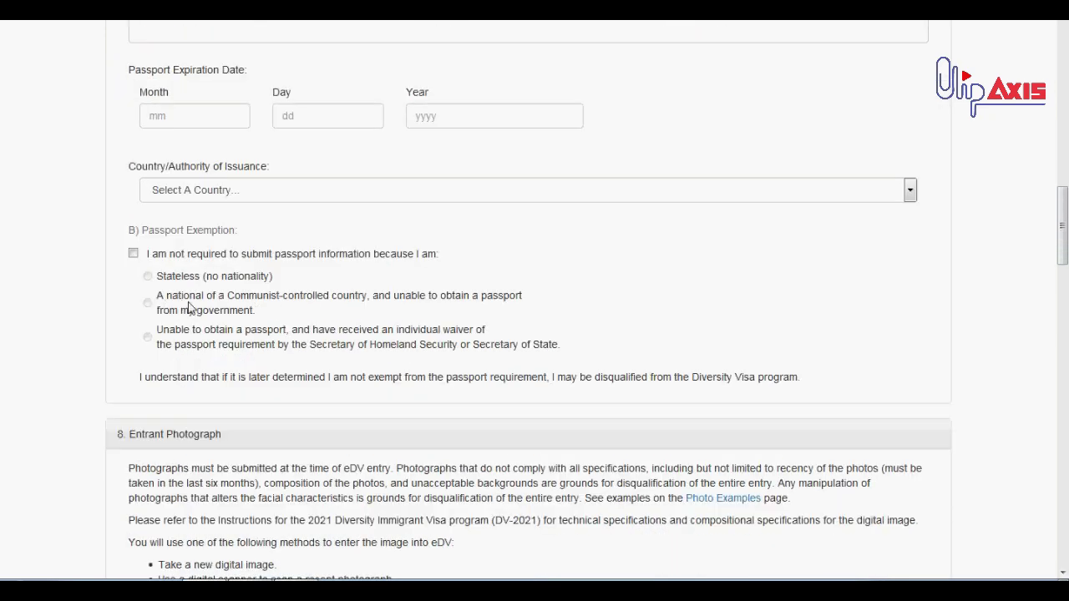
left_click_drag(541, 359, 158, 284)
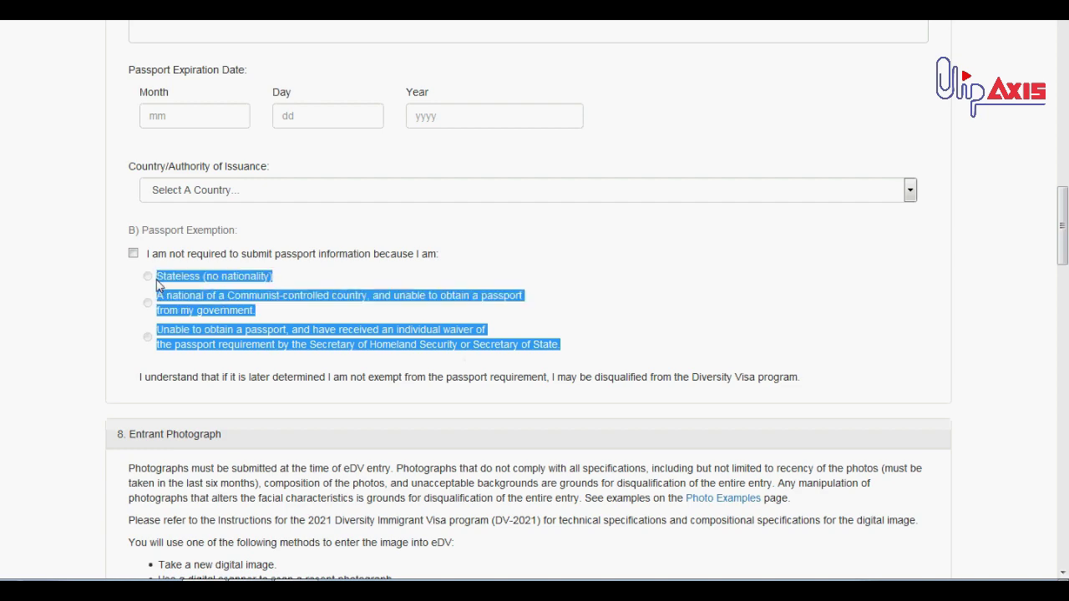
scroll(168, 277, "down", 1)
left_click(174, 226)
Cancel the entrant photo file chooser and move down to the 9. Mailing Address fields
scroll(173, 231, "down", 3)
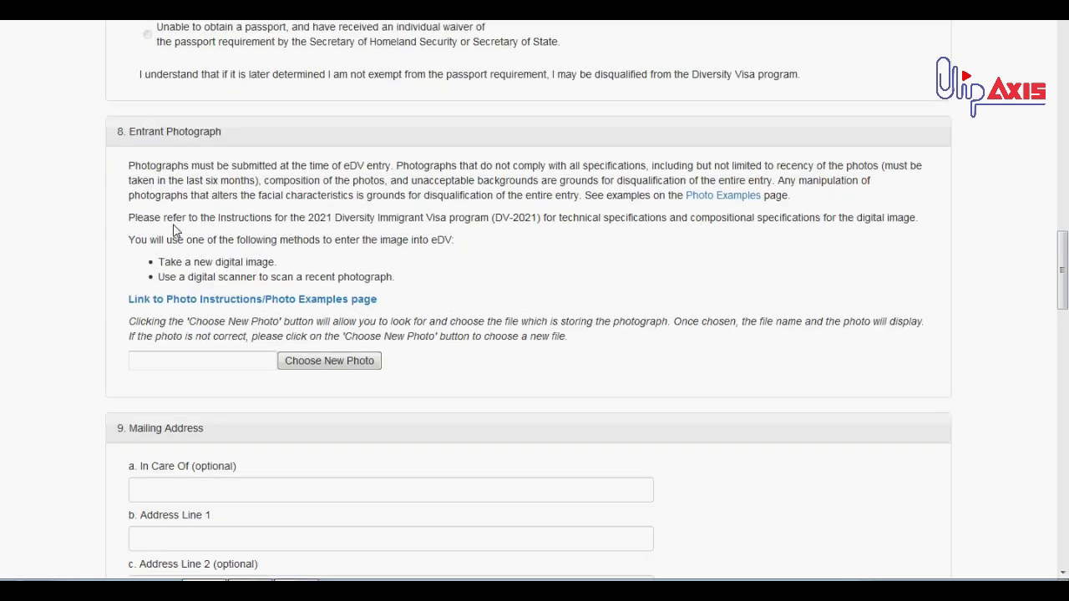
left_click(319, 371)
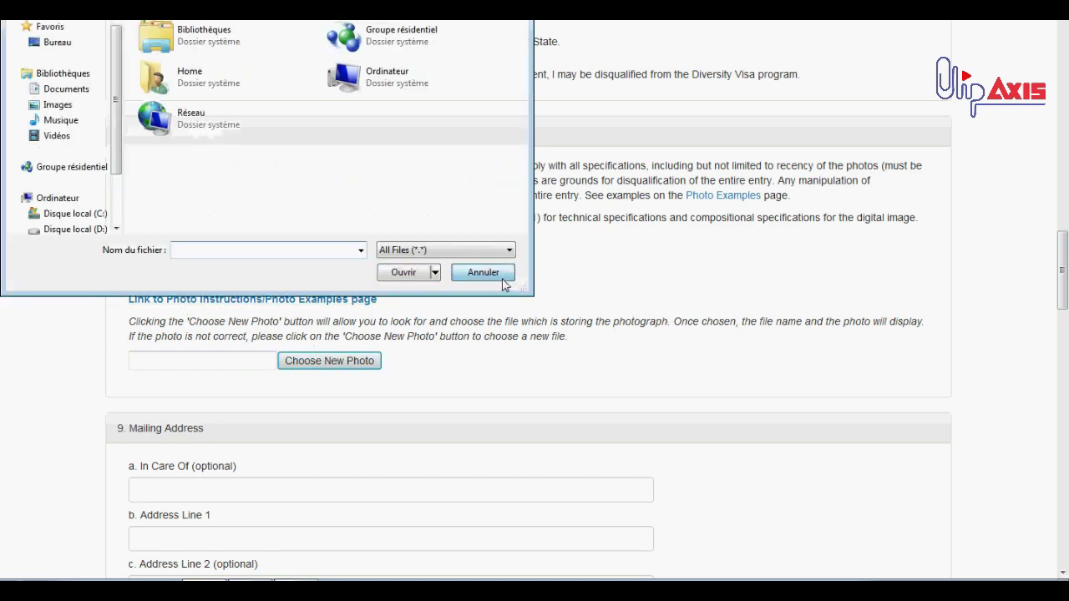
left_click(503, 281)
scroll(317, 250, "down", 3)
left_click(270, 194)
triple_click(146, 131)
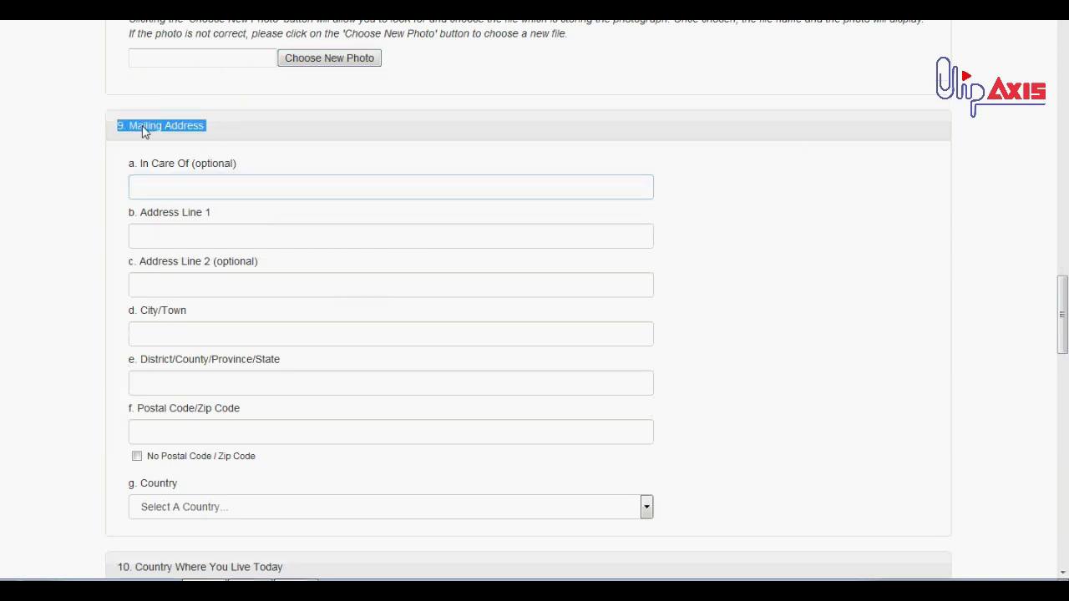
left_click(222, 139)
left_click(213, 187)
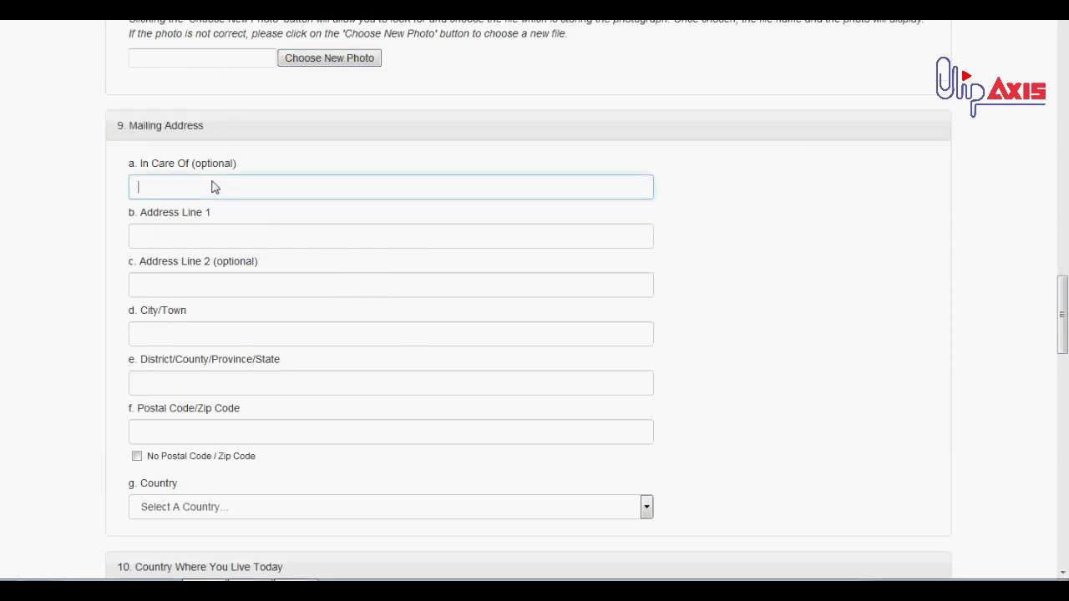
type("Ismlam")
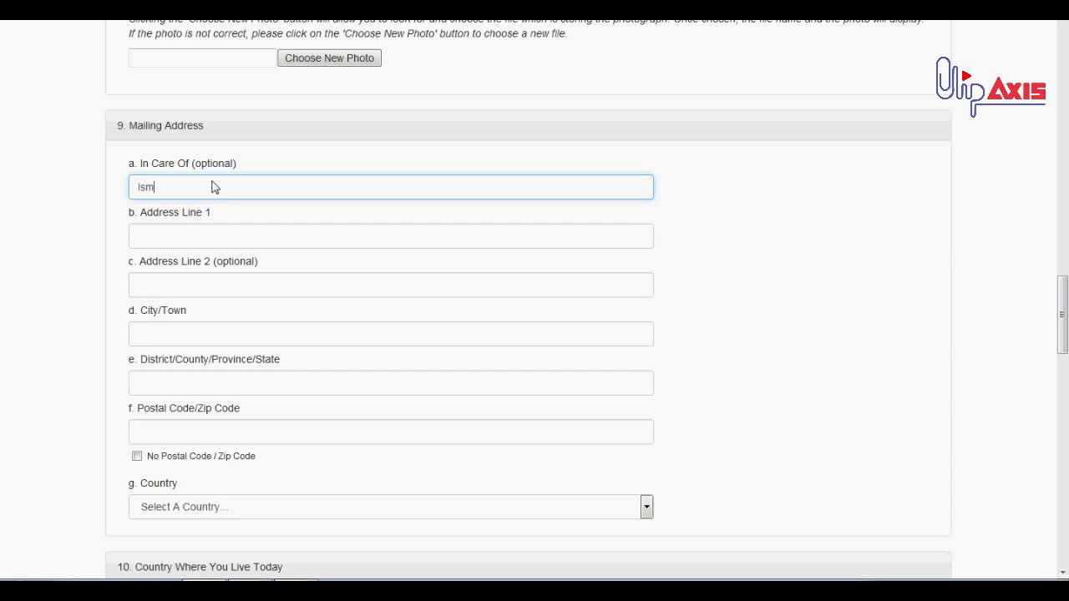
double_click(205, 166)
left_click(208, 193)
left_click(204, 244)
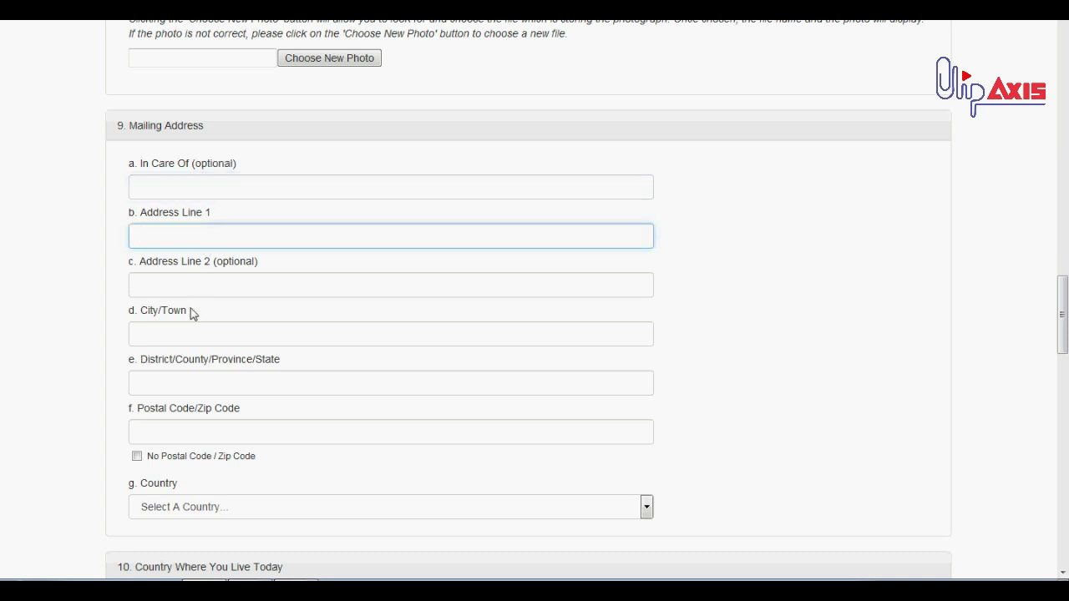
left_click(181, 342)
left_click(203, 238)
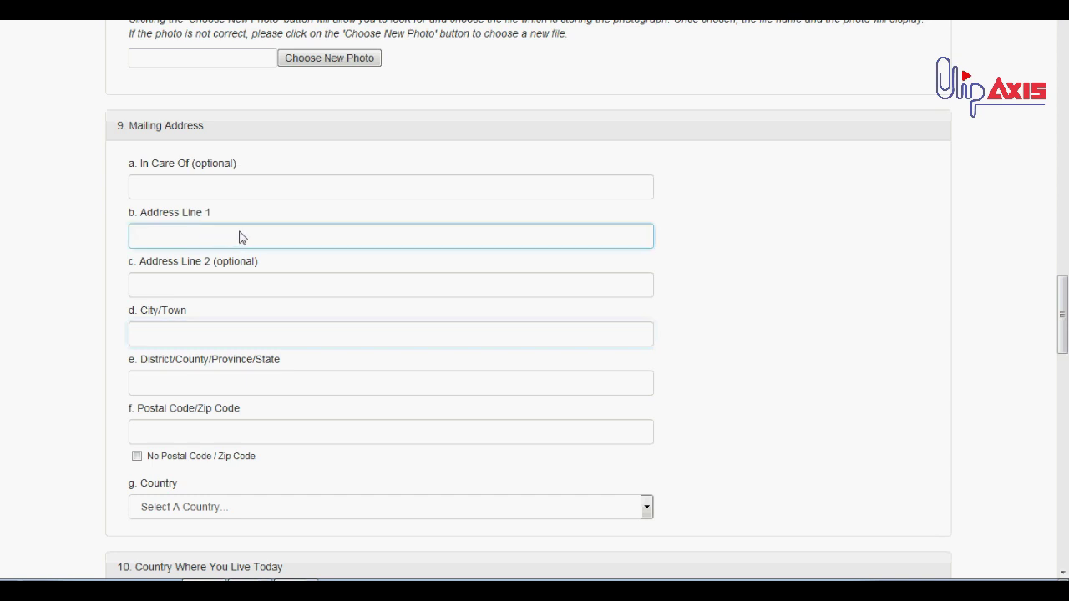
left_click(232, 282)
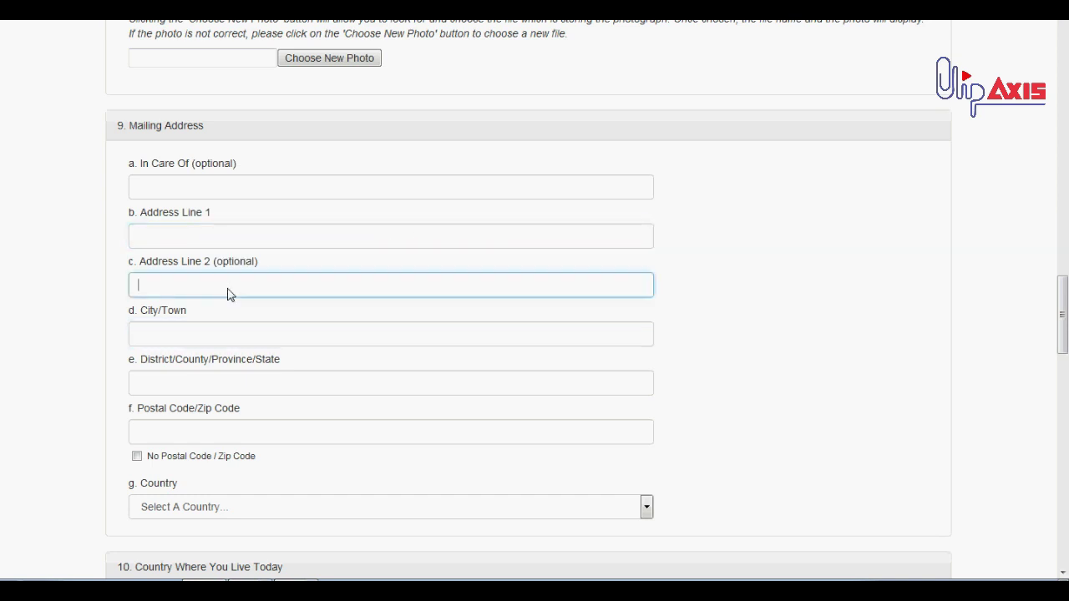
scroll(217, 279, "down", 2)
left_click(213, 267)
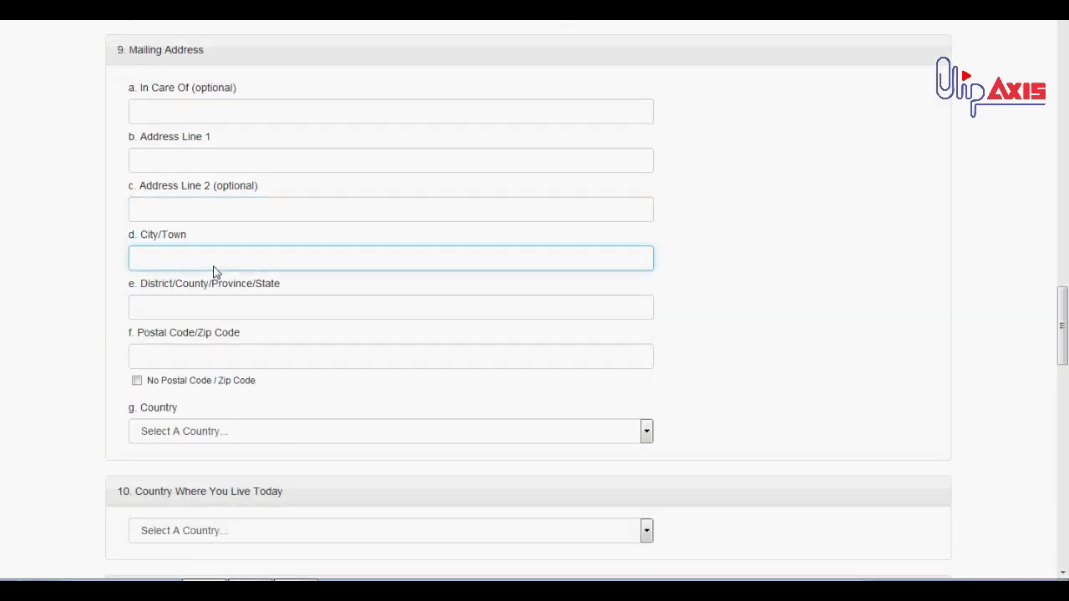
double_click(172, 234)
left_click(176, 244)
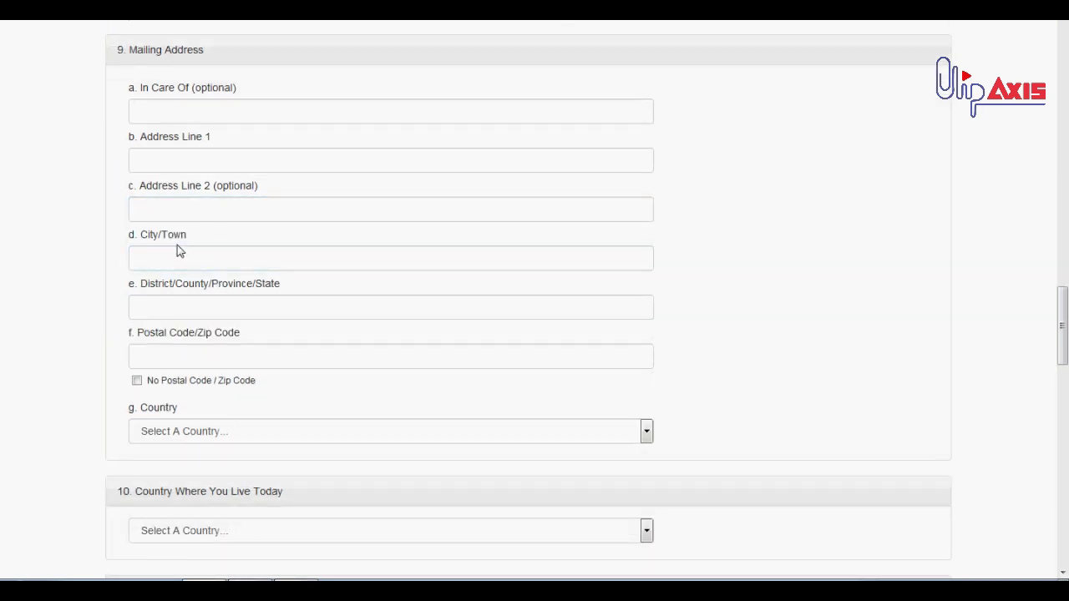
left_click_drag(186, 239, 134, 236)
left_click_drag(141, 291, 282, 294)
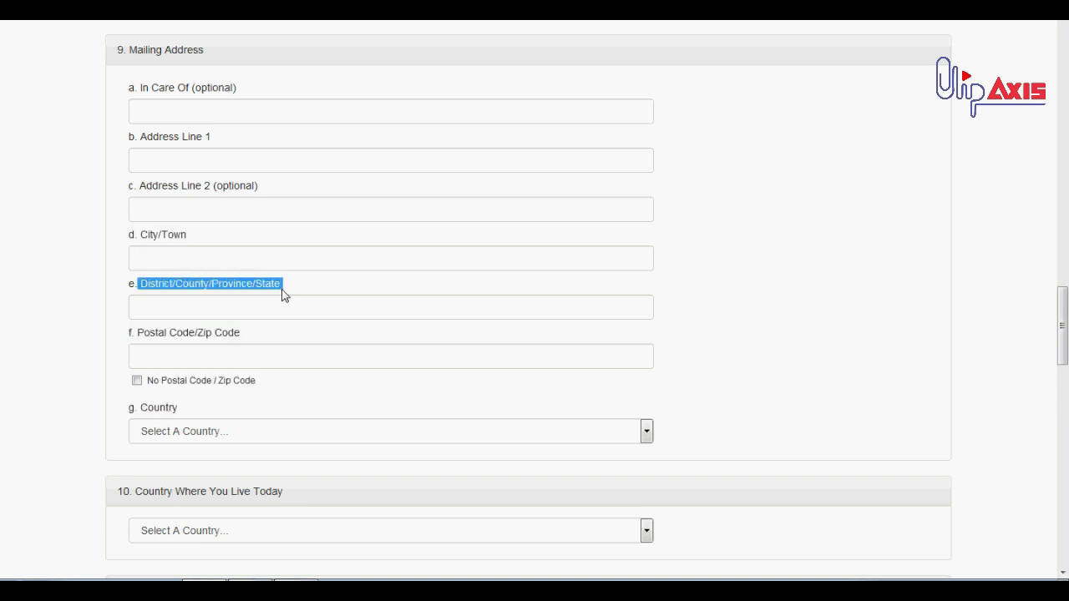
left_click(281, 293)
left_click(263, 307)
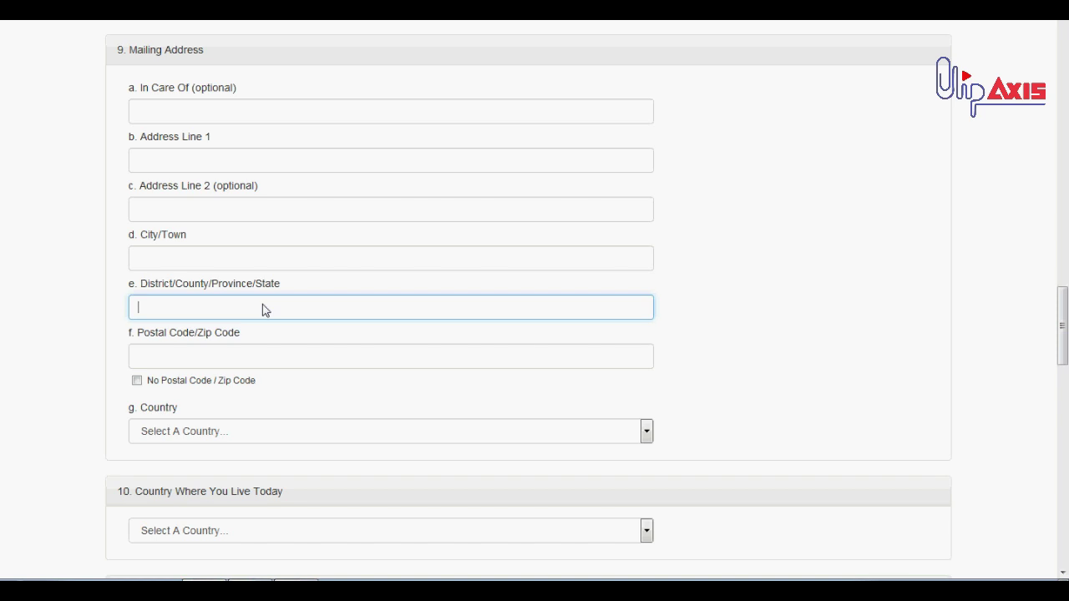
scroll(262, 310, "down", 3)
double_click(181, 183)
Delete the trial postal code value from Postal Code/Zip Code
left_click(154, 193)
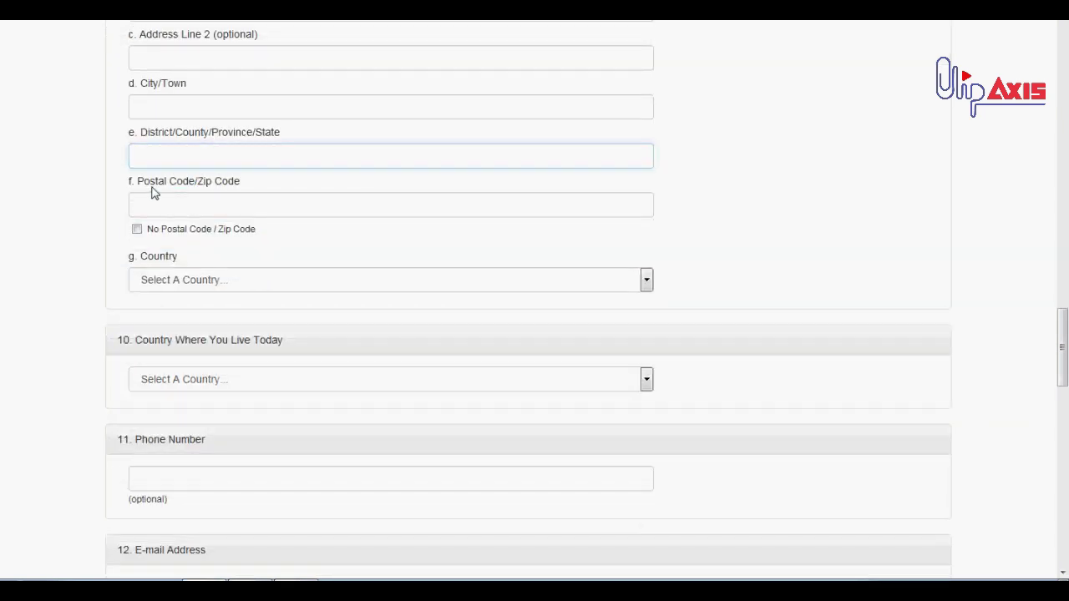
left_click(178, 209)
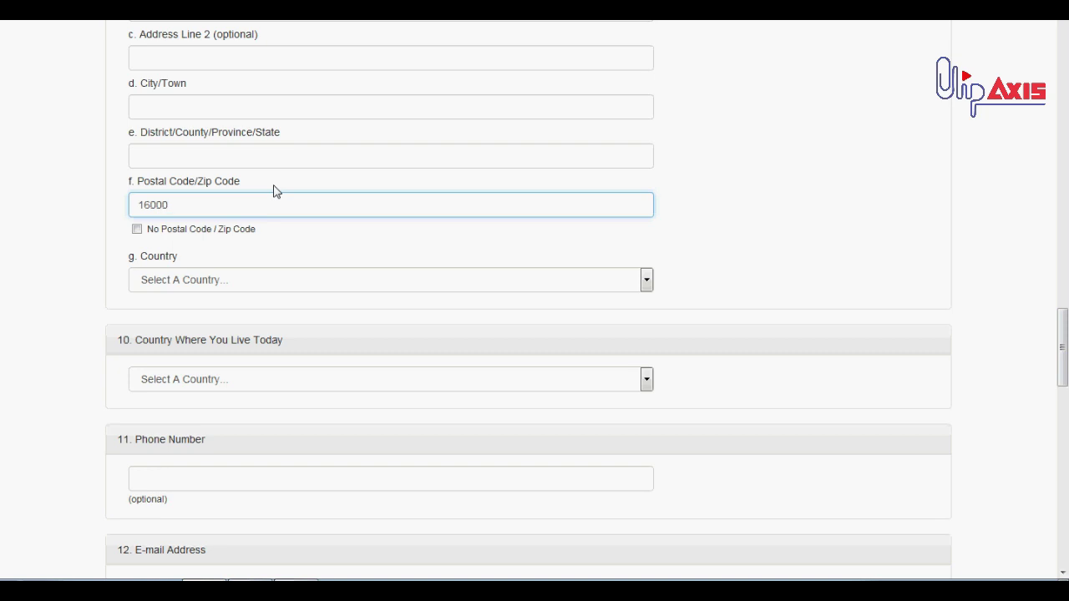
double_click(257, 212)
key("BackSpace")
left_click_drag(196, 192, 241, 192)
left_click(247, 193)
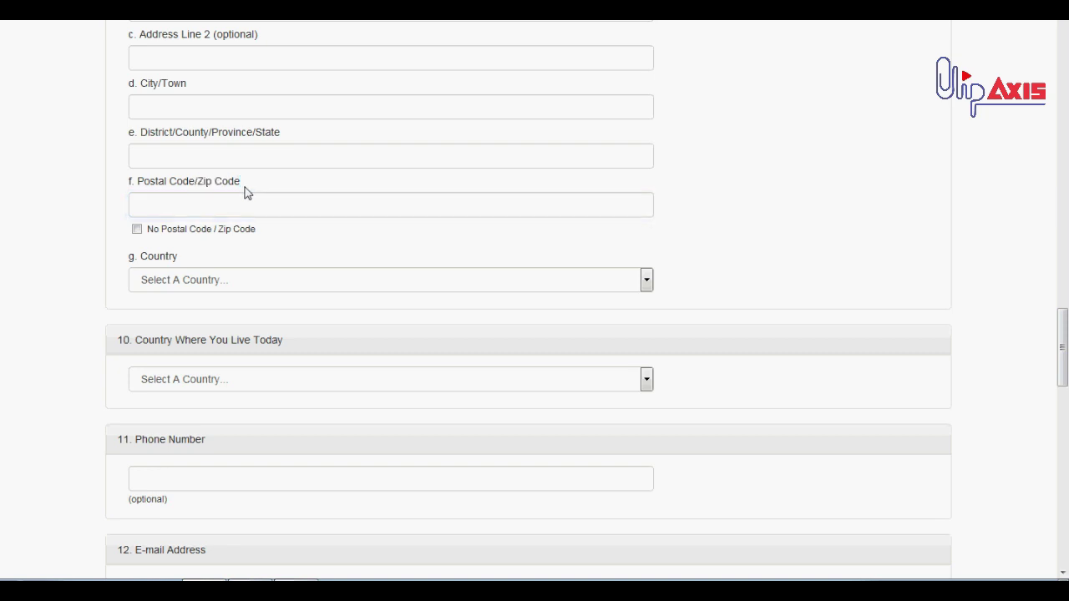
Paste 'Zip Code', then type 0 in Postal Code, clear it, and open the Country list
left_click_drag(242, 182, 216, 215)
key("ctrl+c")
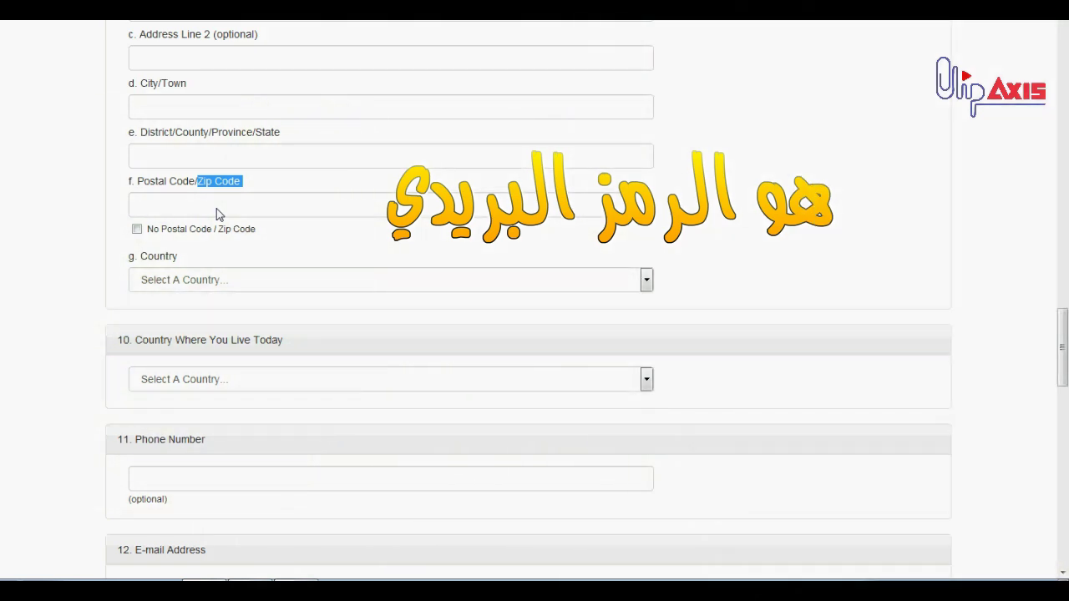
left_click(216, 215)
key("ctrl+v")
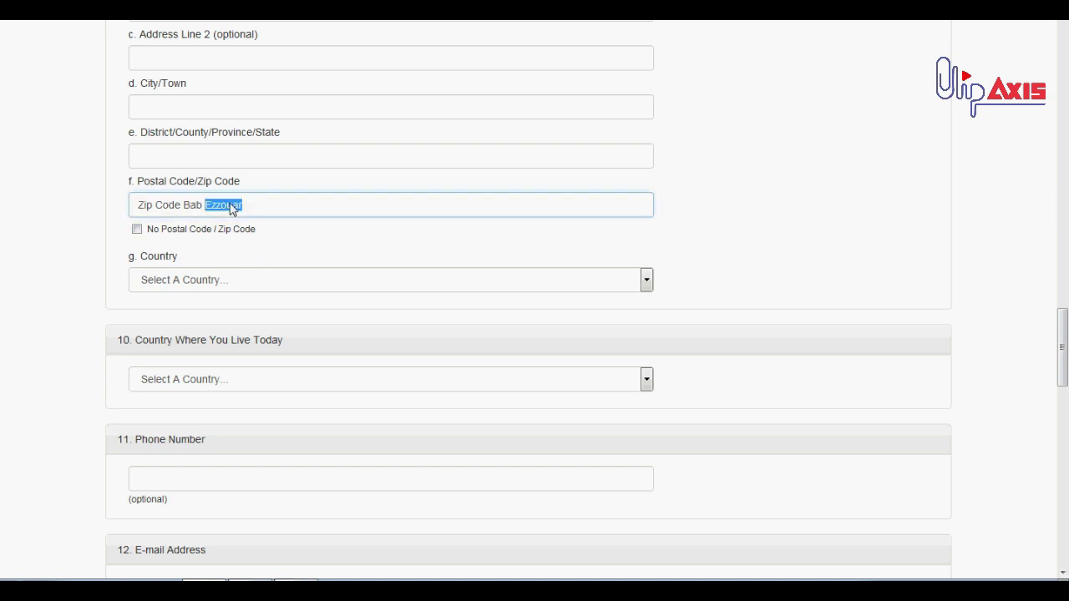
triple_click(232, 209)
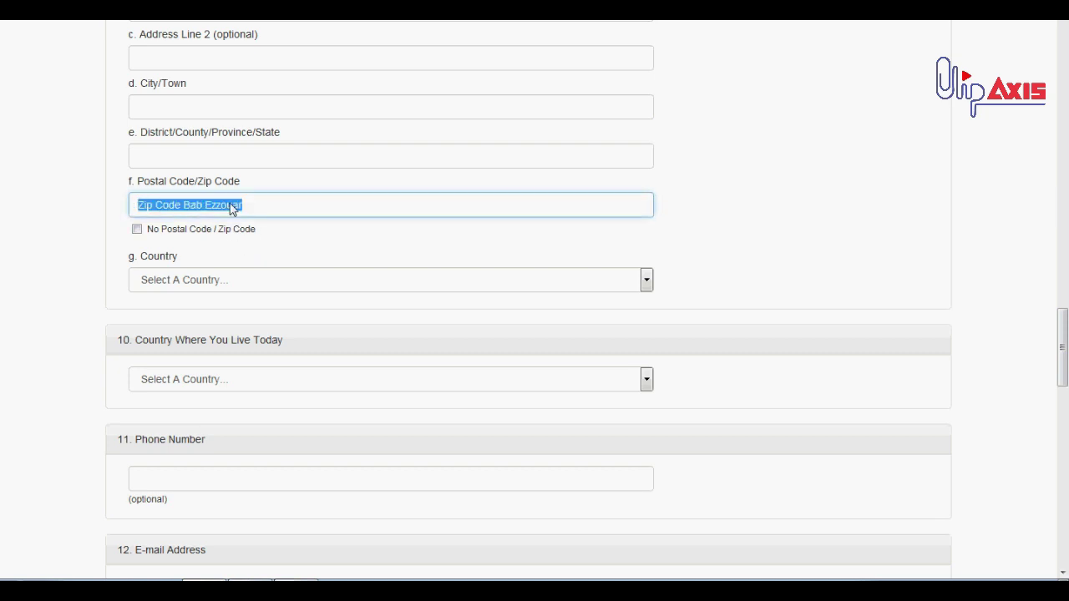
type("0")
double_click(232, 209)
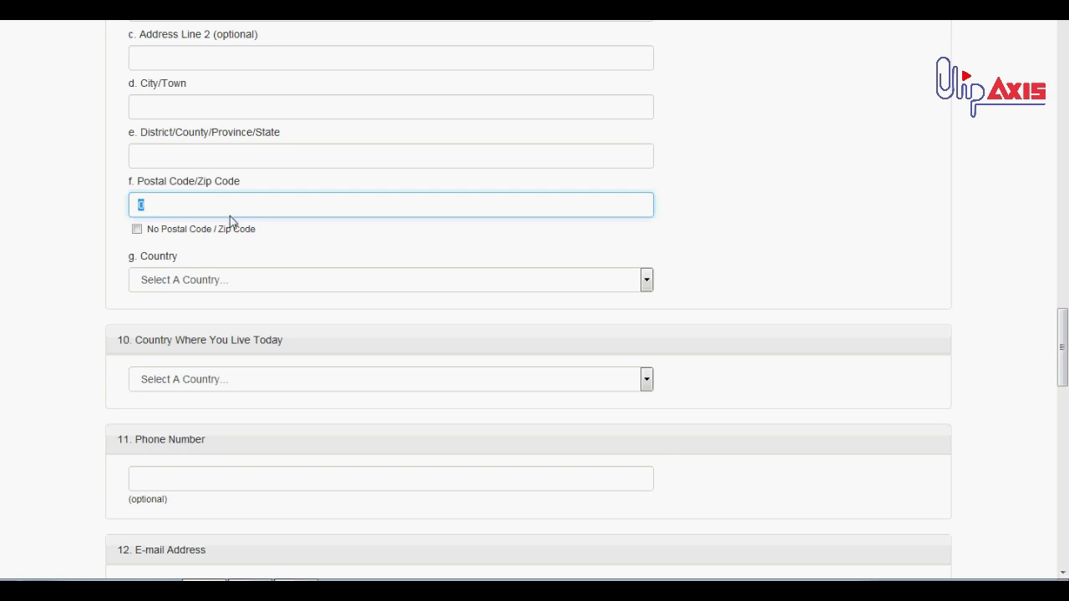
key("BackSpace")
left_click(257, 278)
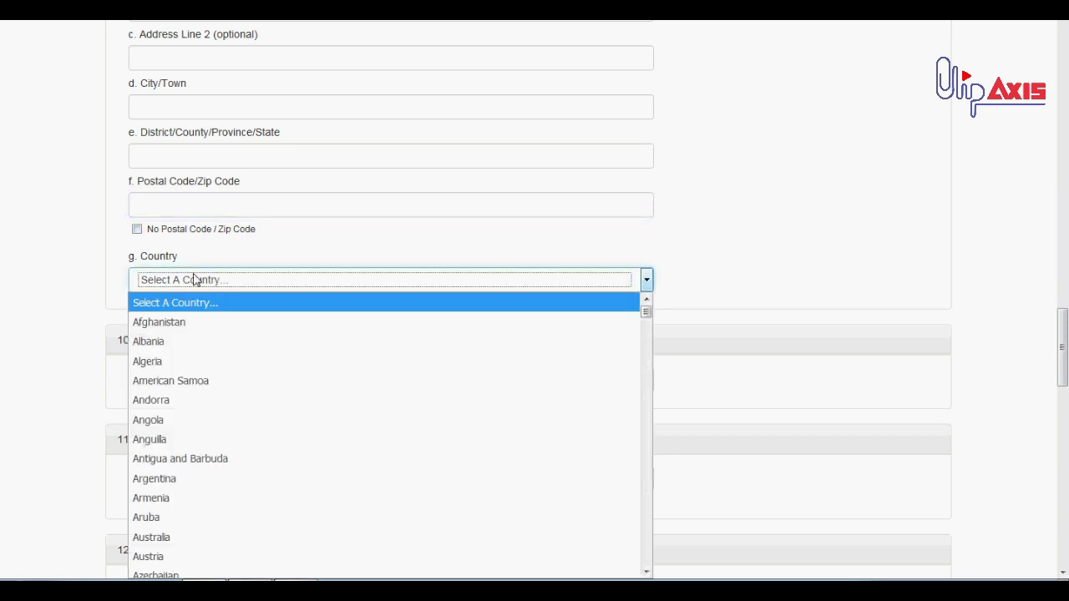
Leave Country Where You Live Today unselected and enter Algeria's dialing code 00213 as phone number
scroll(241, 247, "down", 1)
scroll(240, 247, "down", 1)
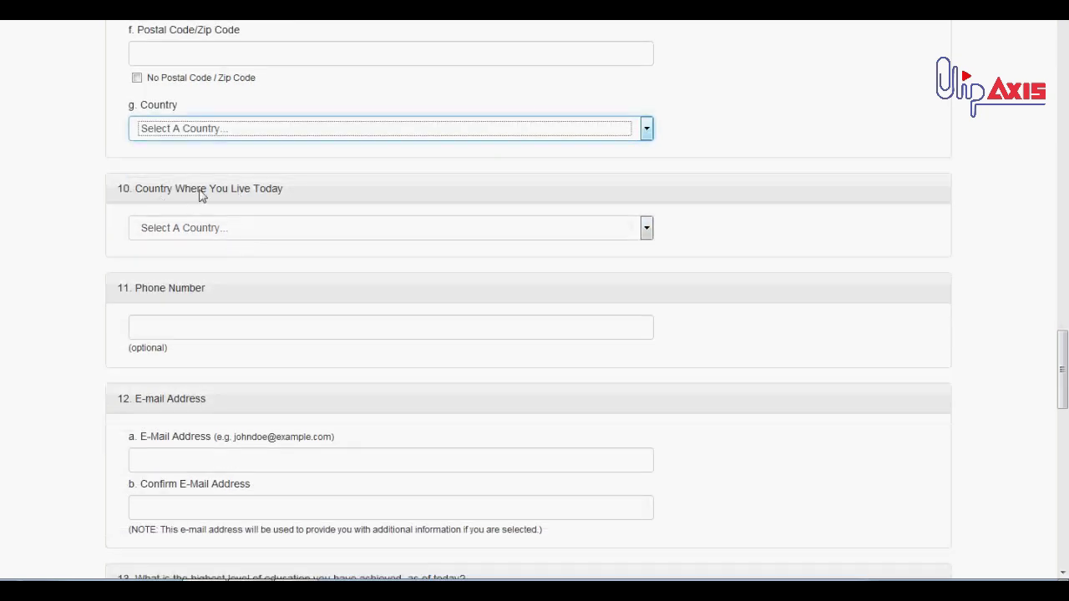
left_click(275, 226)
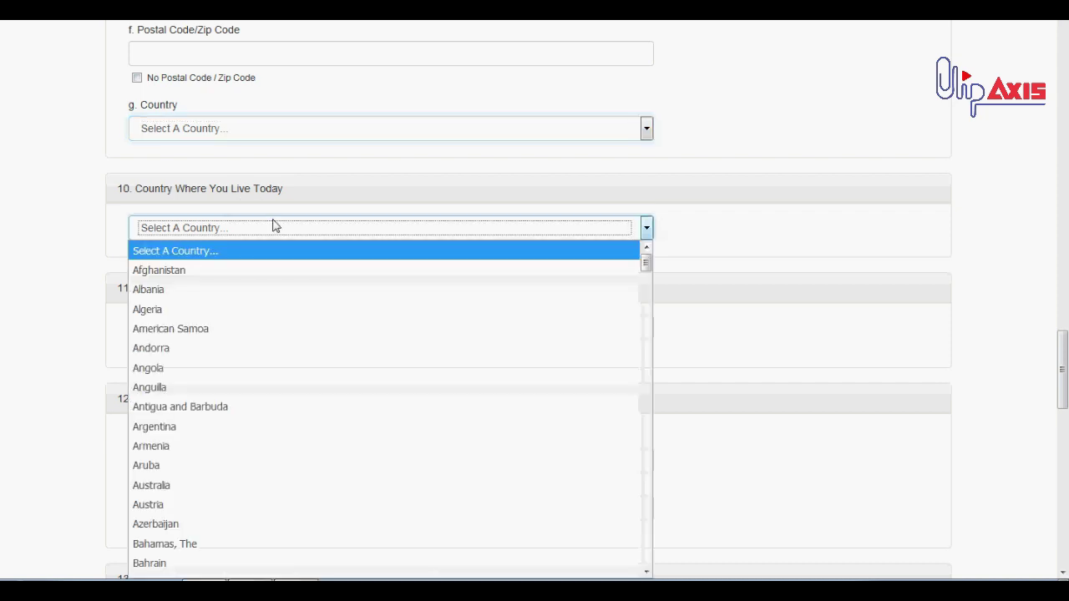
left_click(272, 227)
scroll(198, 227, "down", 3)
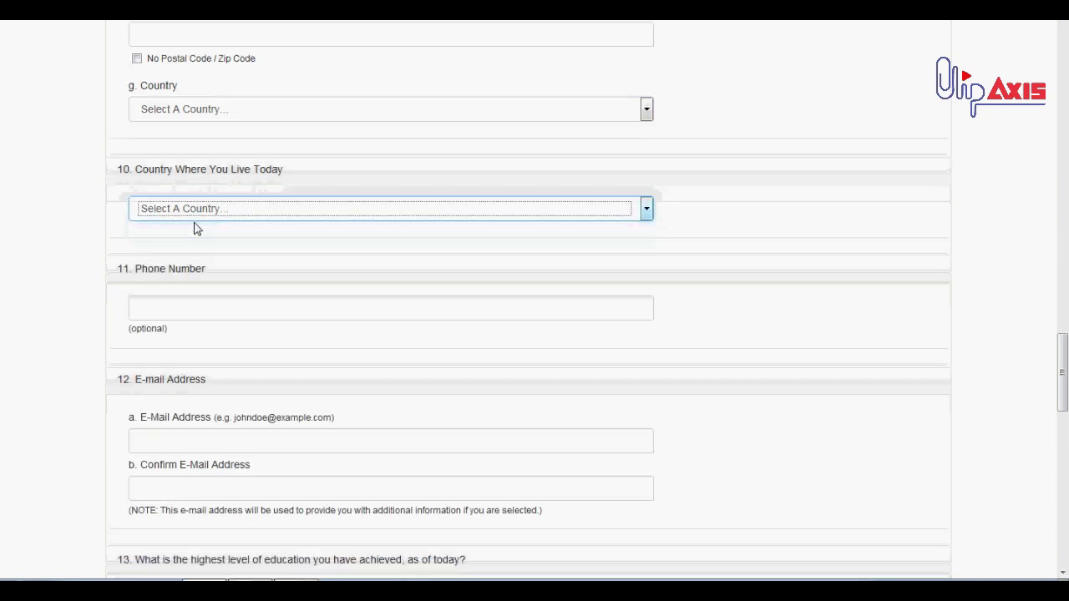
left_click(200, 175)
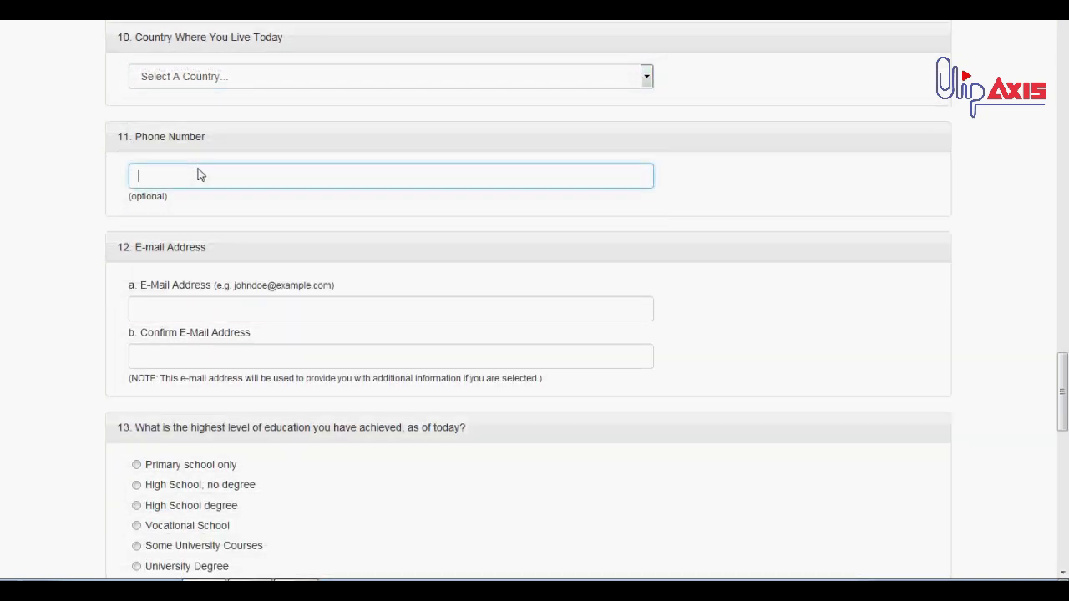
type("00213")
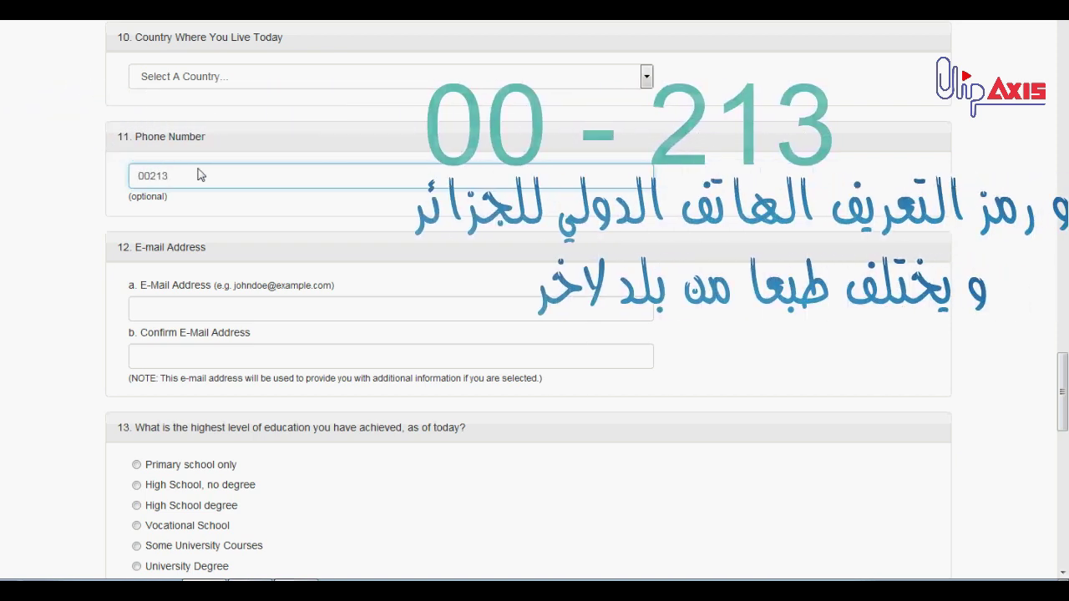
scroll(200, 180, "down", 1)
left_click(179, 239)
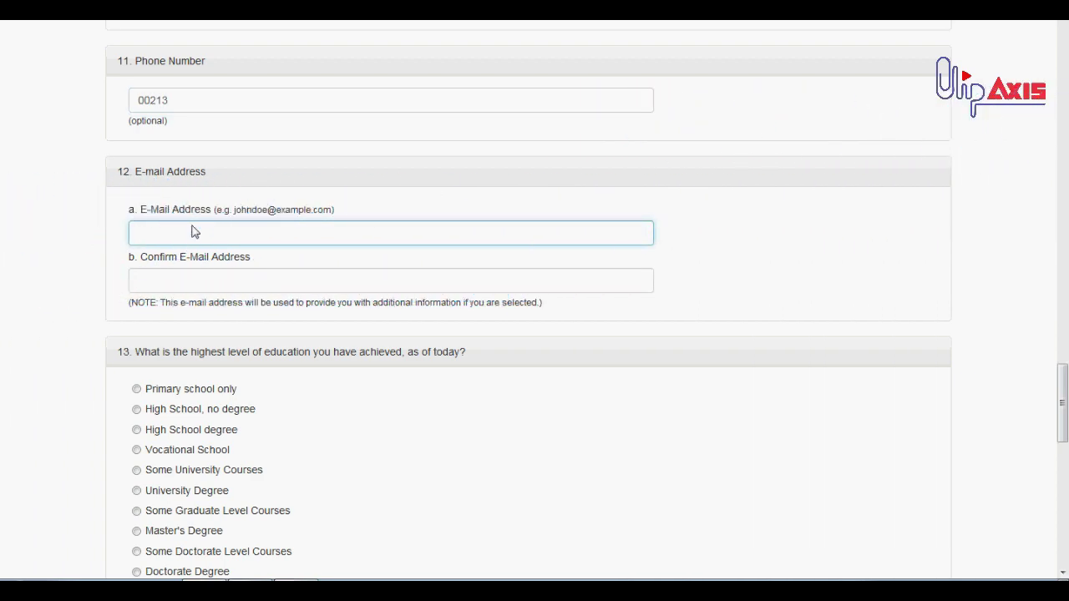
Under question 13, pick University Degree first, then switch to Some University Courses
scroll(191, 232, "down", 4)
scroll(191, 229, "up", 2)
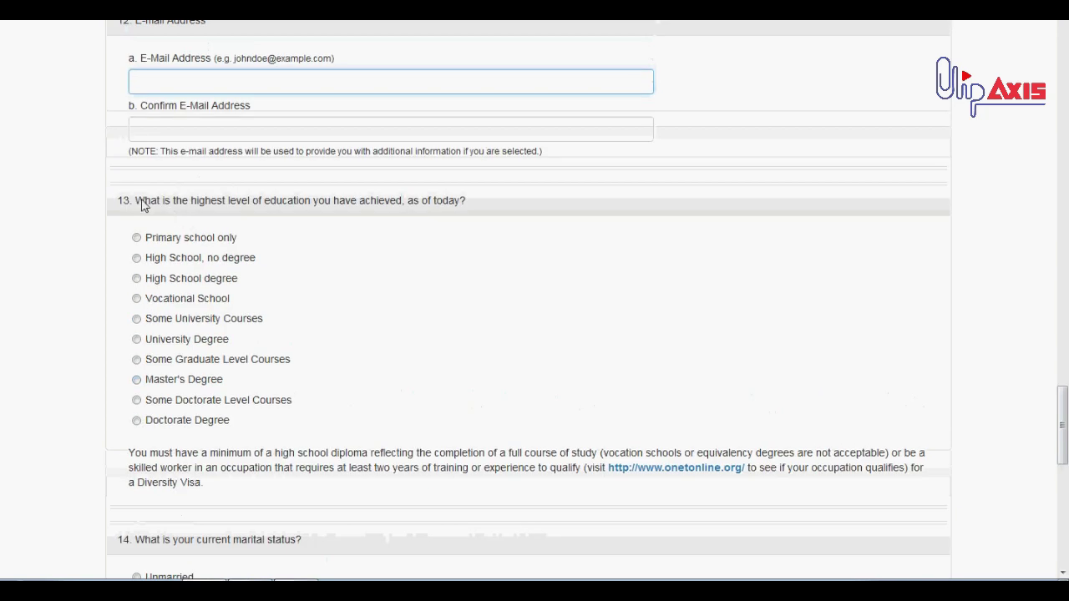
triple_click(142, 205)
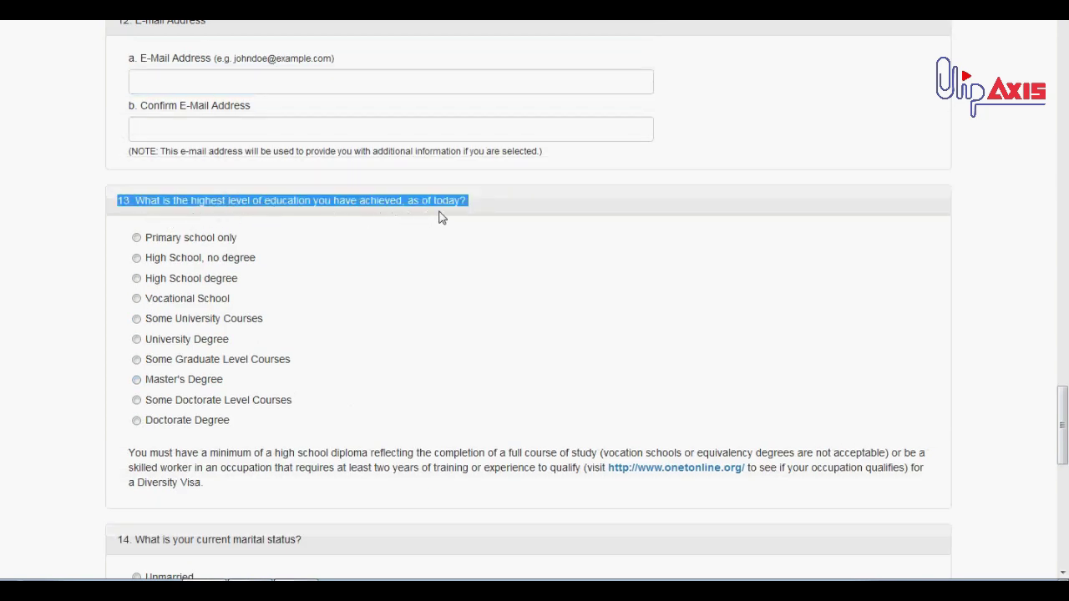
left_click(406, 219)
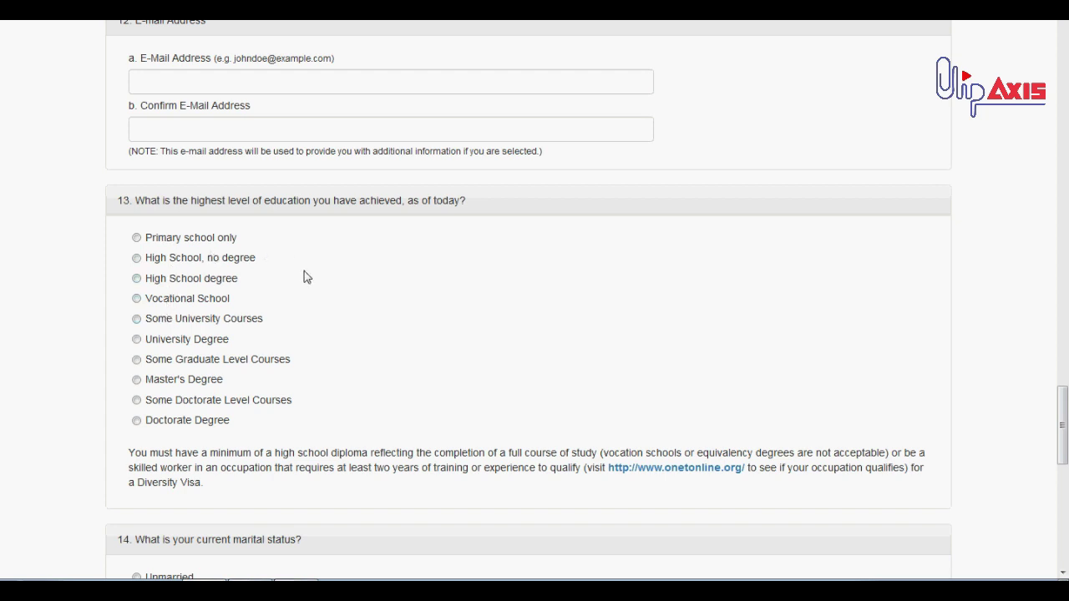
left_click(208, 341)
left_click_drag(234, 342, 145, 349)
left_click(258, 325)
Highlight the High School, Master's, Some Graduate Level and chosen Some University Courses answers
left_click_drag(241, 281, 149, 288)
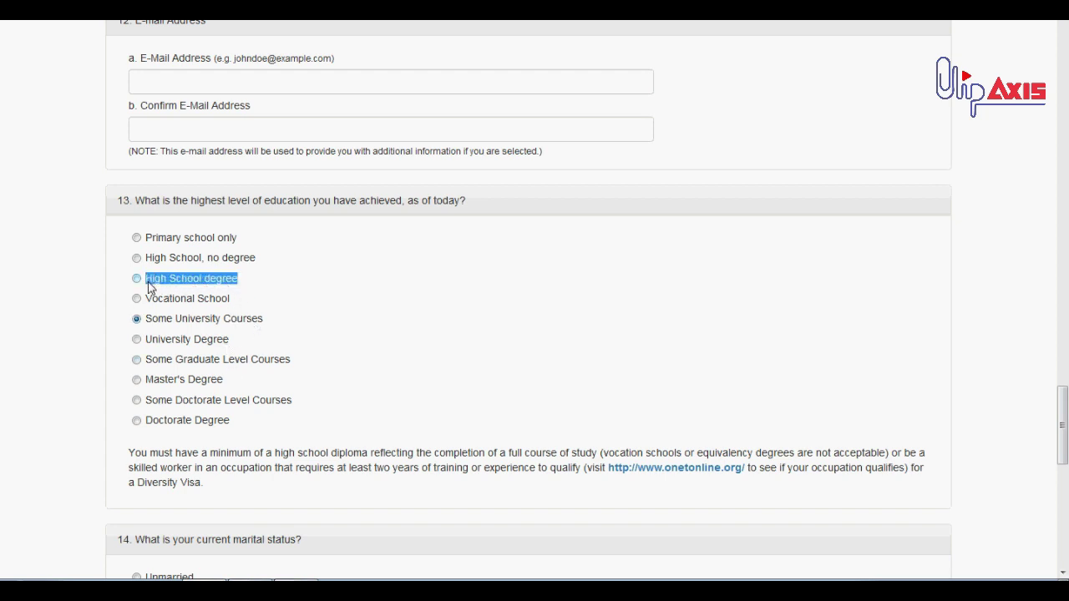
left_click_drag(235, 385, 149, 386)
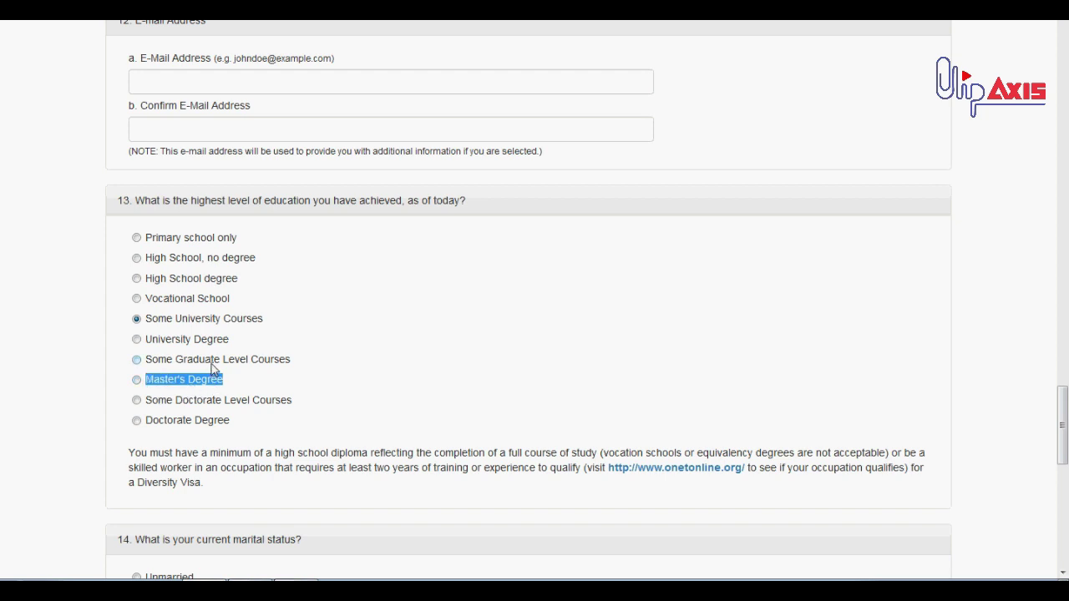
mouse_move(151, 361)
left_mouse_down()
mouse_move(293, 365)
mouse_move(150, 364)
left_mouse_up()
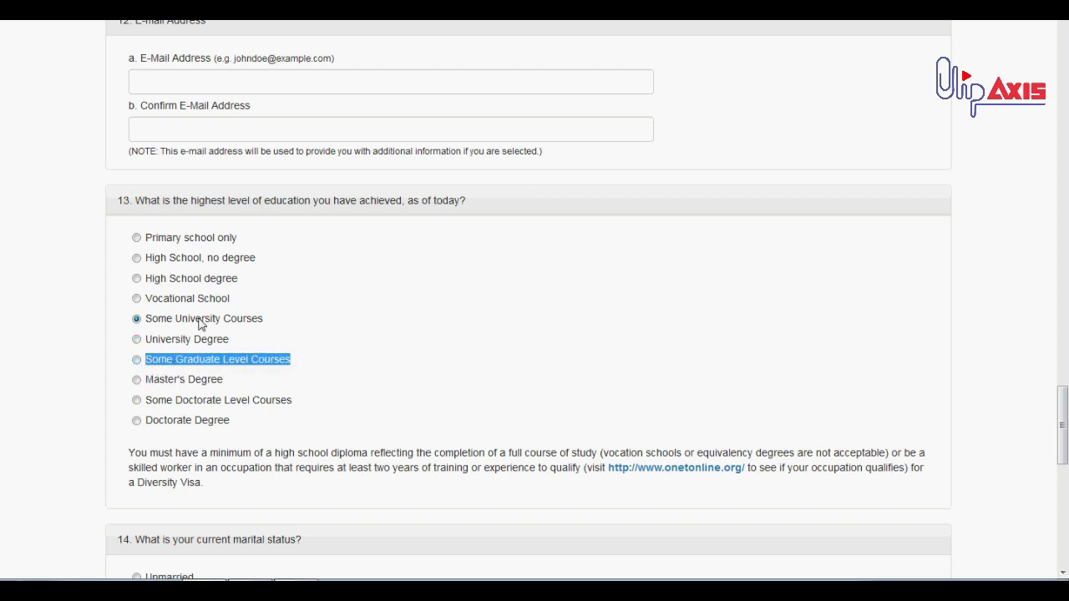
left_click(281, 357)
left_click_drag(266, 319, 151, 330)
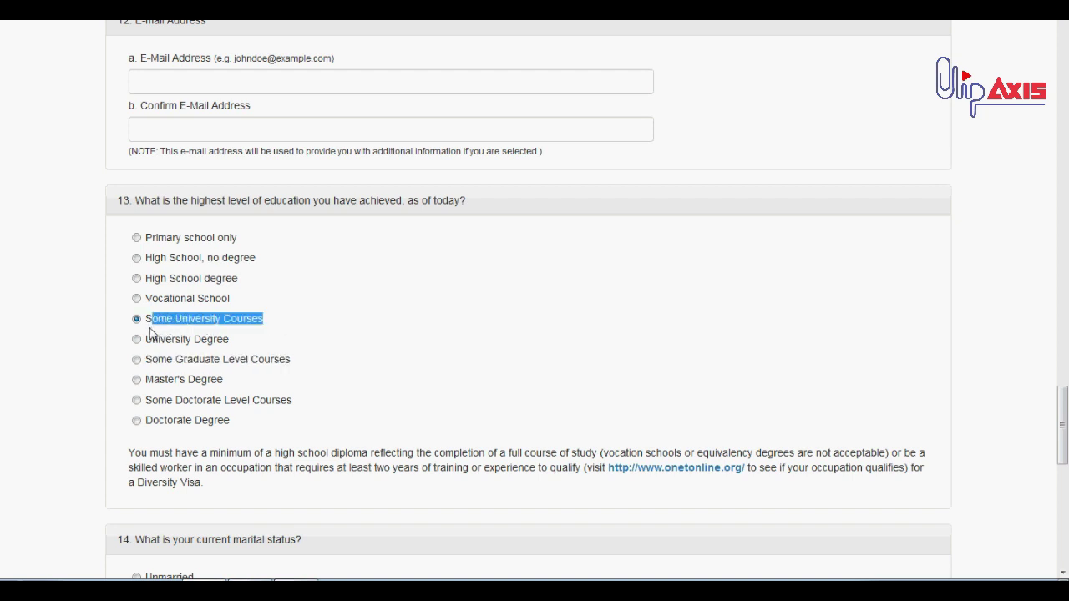
left_click(151, 332)
left_click_drag(150, 318, 275, 334)
left_click(309, 314)
Highlight the diploma requirement note below the education question
scroll(309, 313, "down", 2)
double_click(251, 305)
triple_click(253, 308)
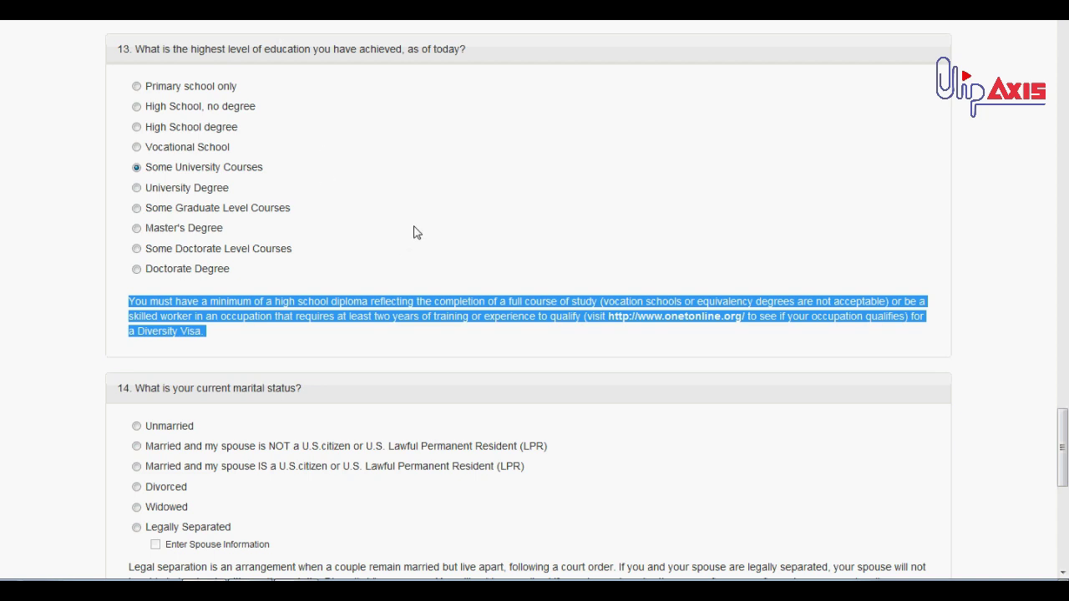
Highlight the skilled-worker requirement sentence in the education note
left_click(423, 310)
left_click_drag(903, 303, 582, 328)
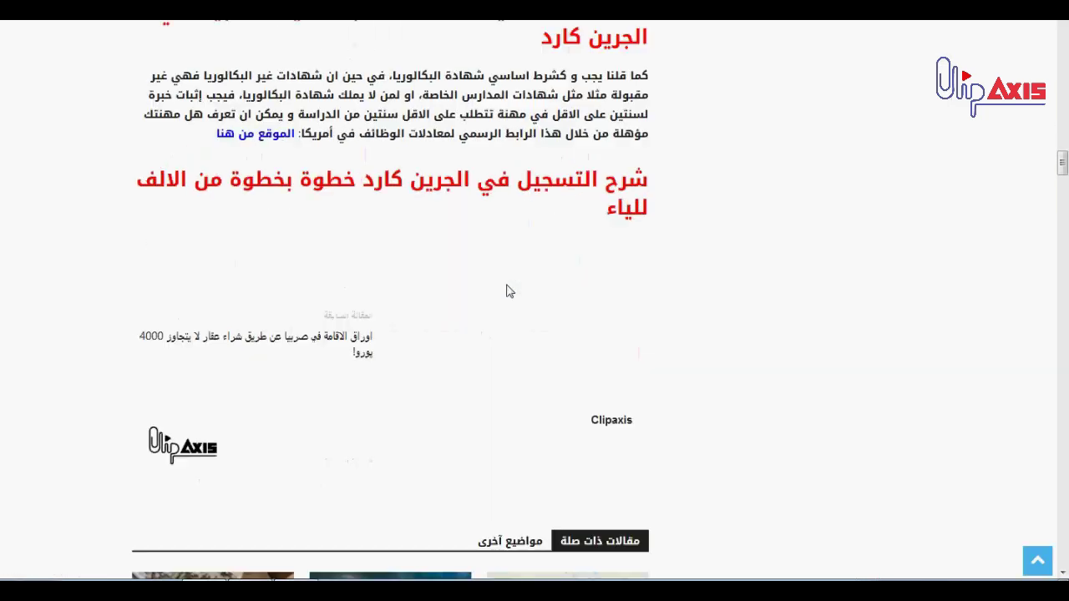
Follow the guide's occupation-site link to O*NET OnLine's Find Occupations page
scroll(506, 291, "up", 1)
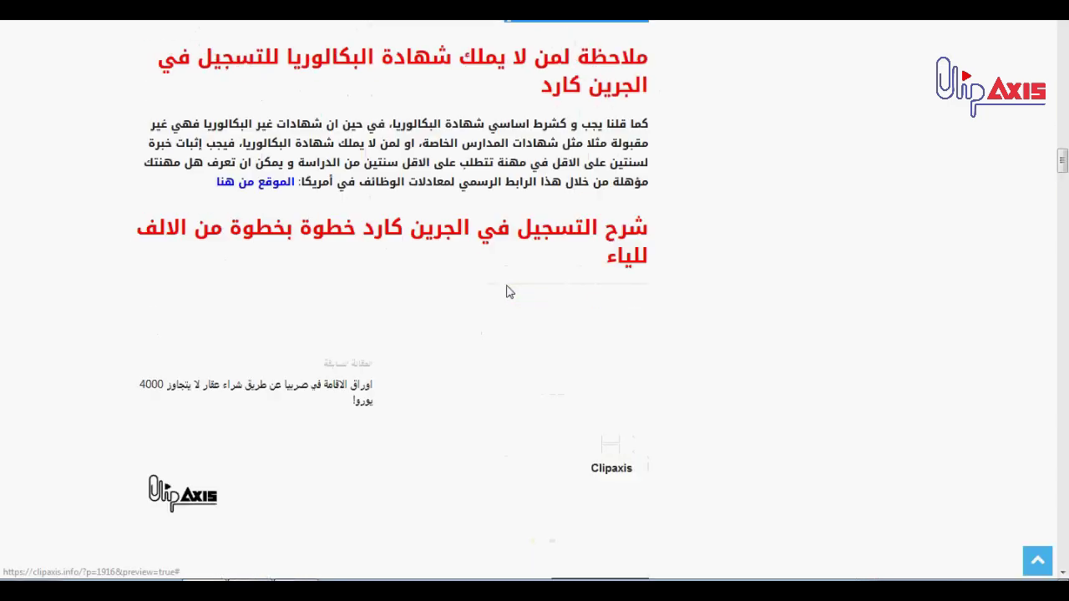
right_click(279, 205)
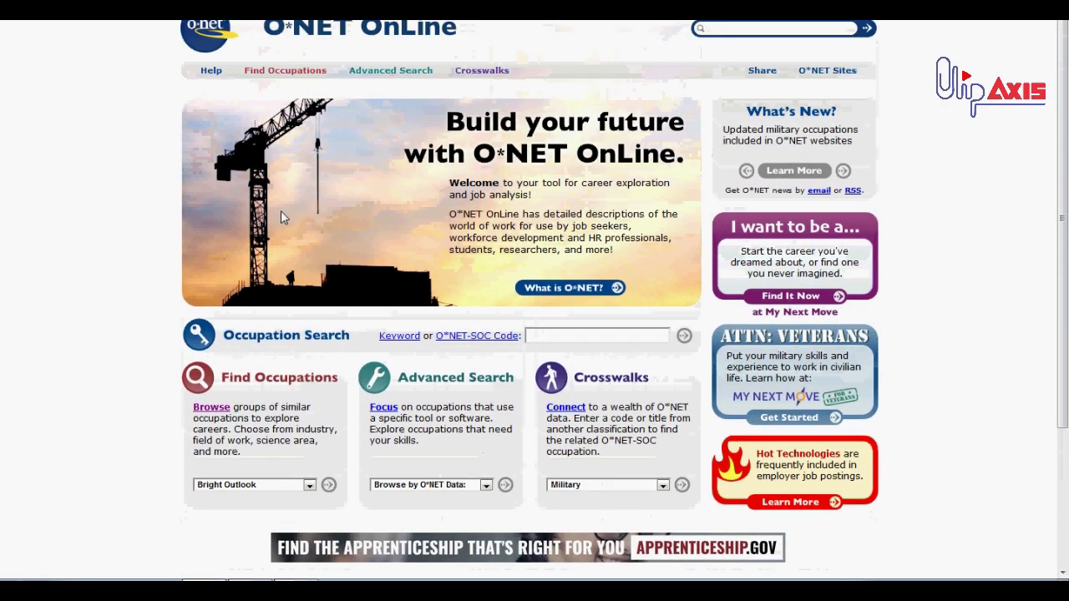
scroll(124, 215, "down", 2)
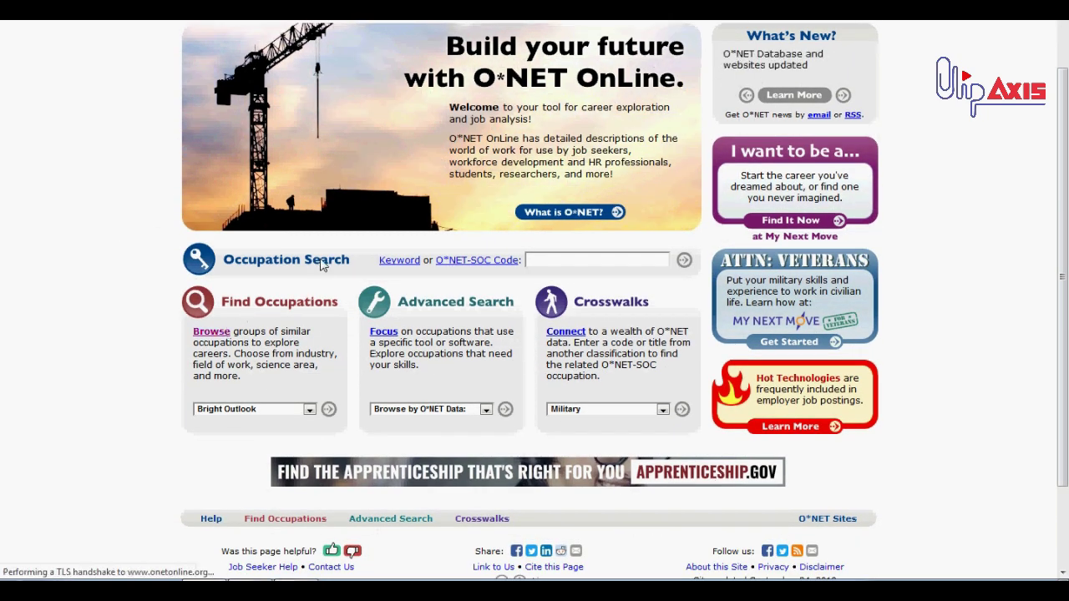
left_click(321, 262)
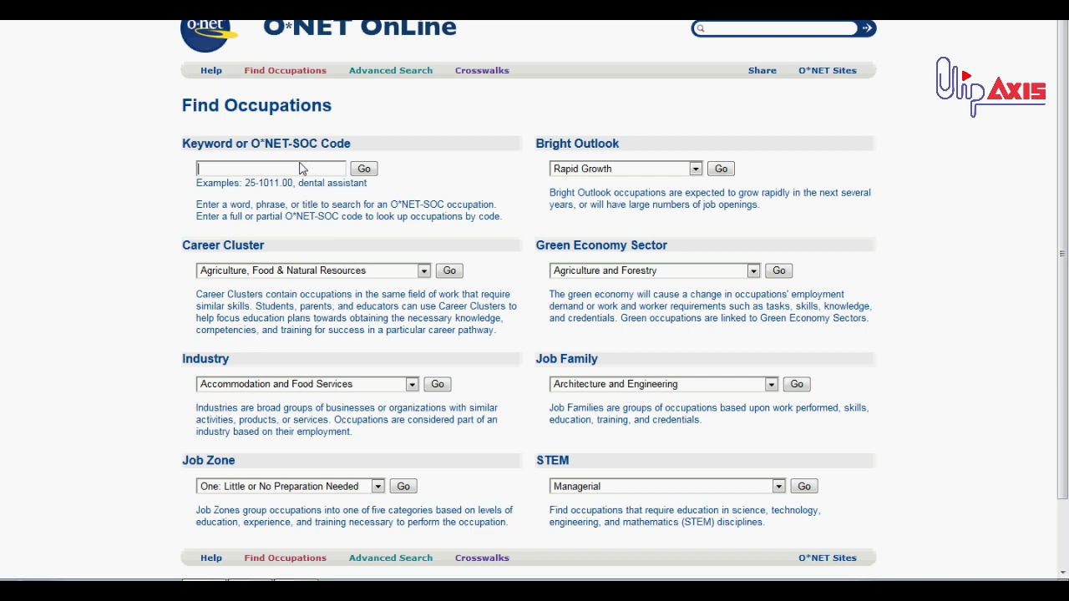
Search the keyword 'Baker' and open the Bakers (51-3011.00) occupation summary
left_click(302, 169)
type("Baker")
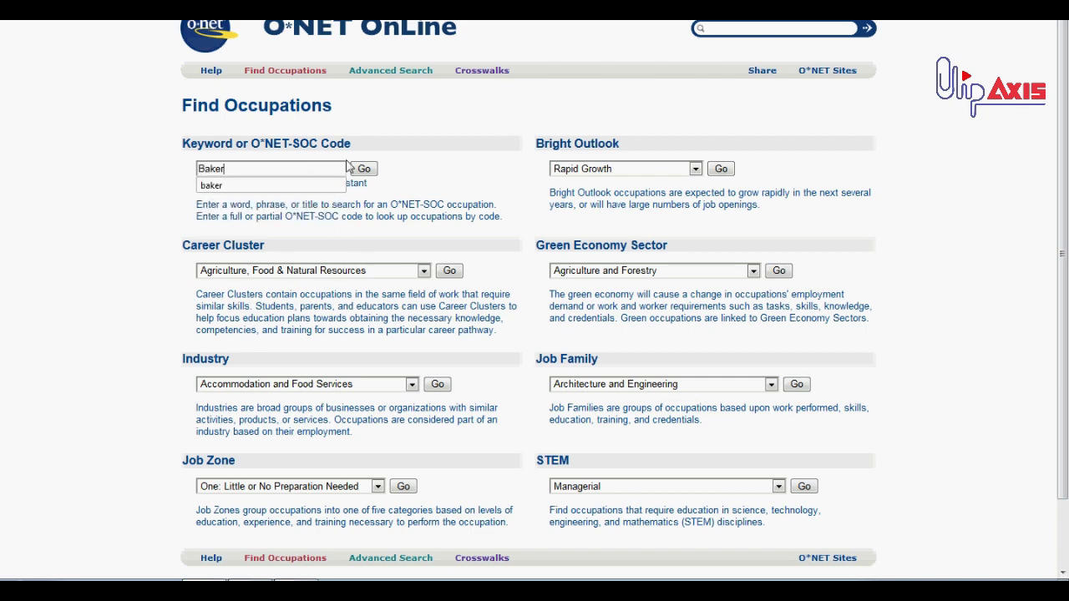
left_click(373, 169)
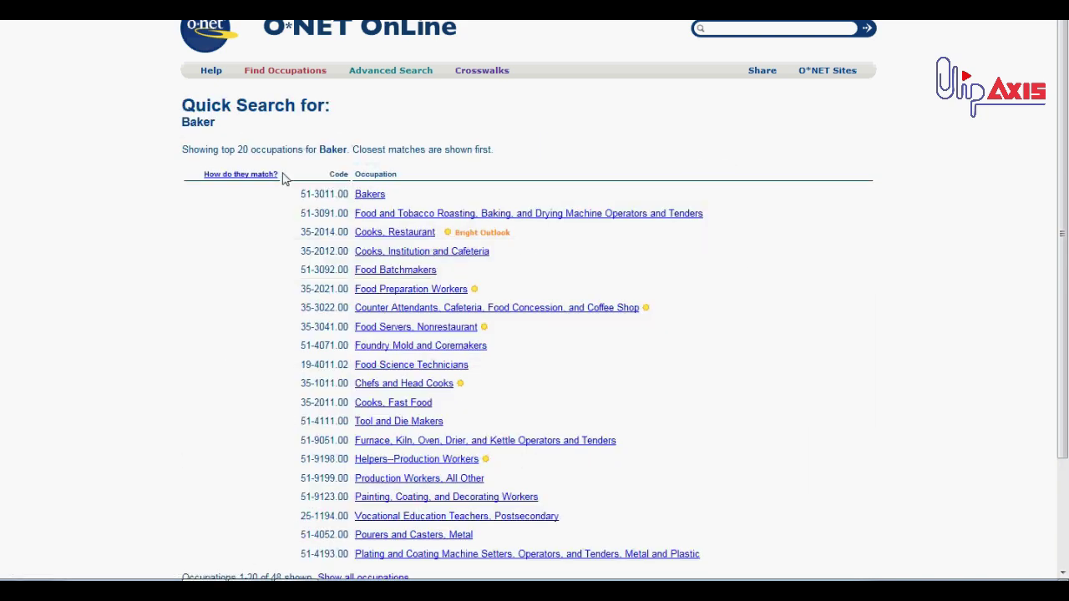
left_click(371, 195)
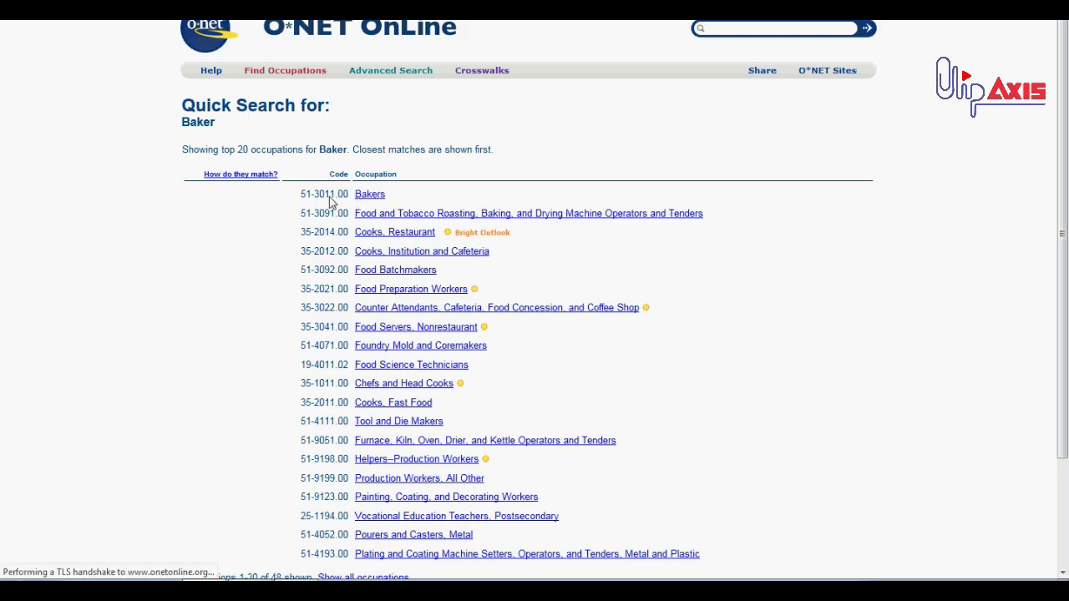
scroll(391, 200, "down", 15)
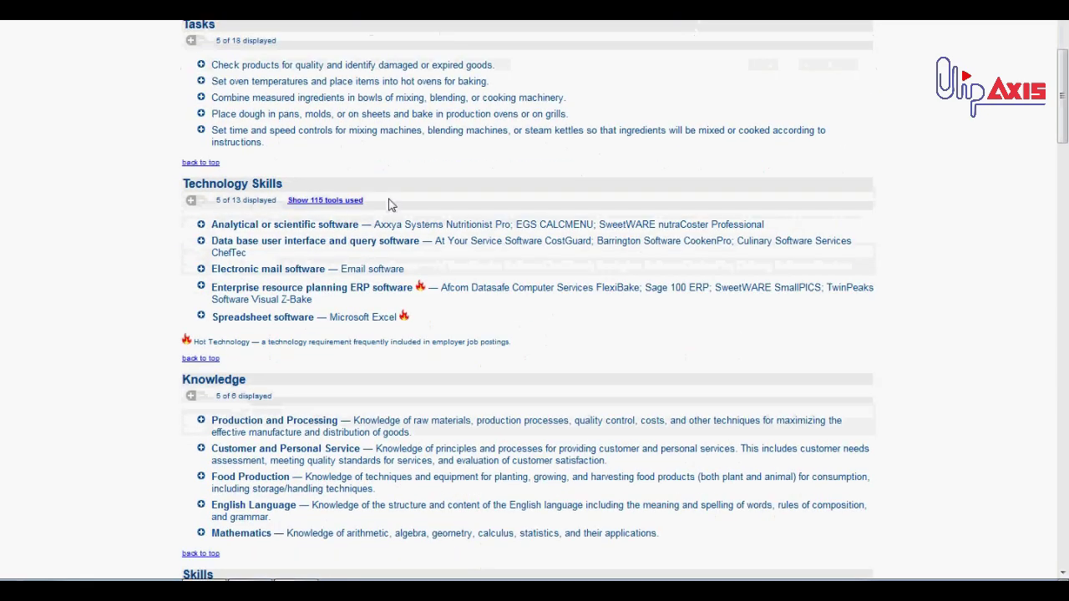
scroll(390, 205, "down", 4)
scroll(390, 206, "up", 20)
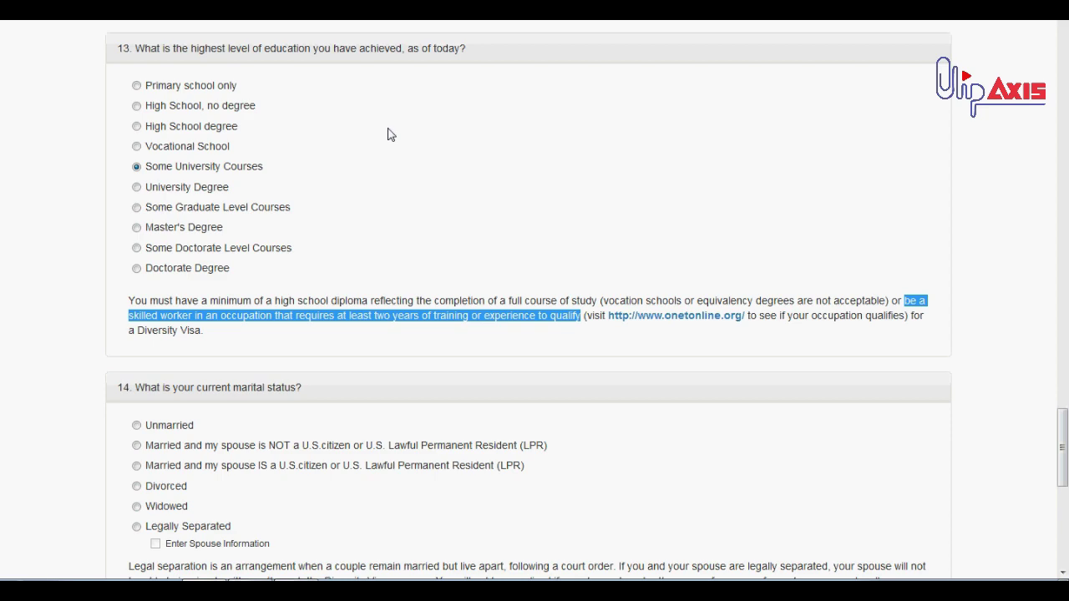
Under question 14, try Unmarried, then married to a U.S. citizen or LPR
scroll(389, 133, "down", 3)
triple_click(159, 94)
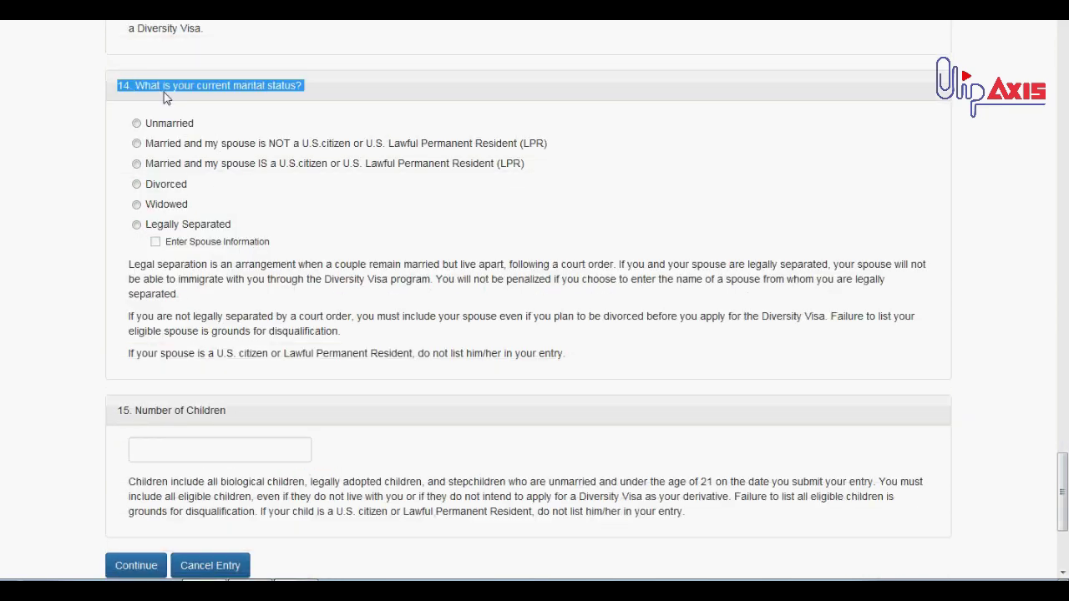
scroll(231, 124, "up", 2)
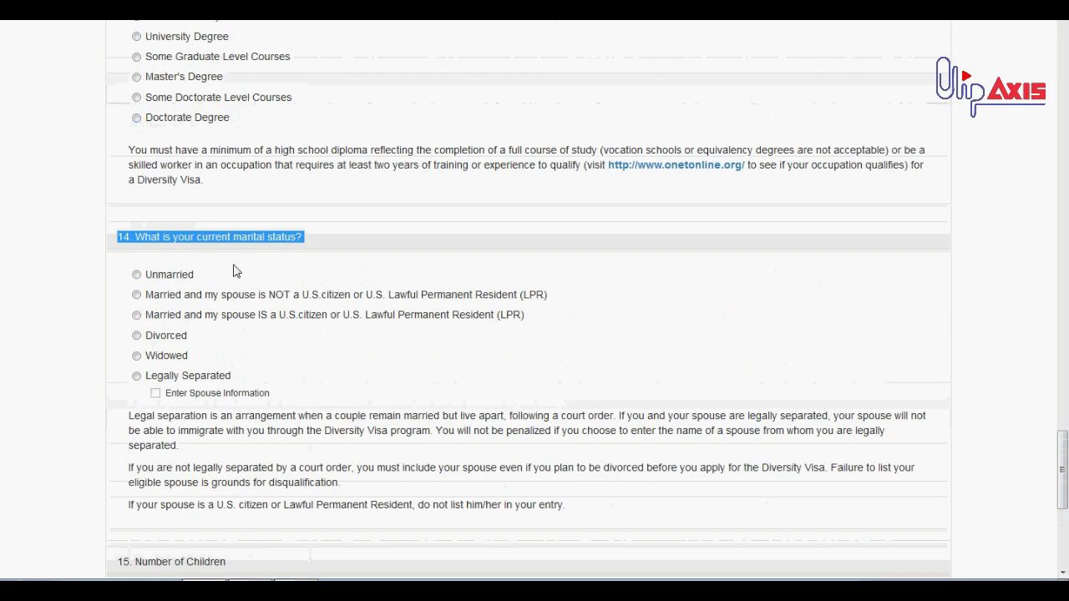
left_click(179, 276)
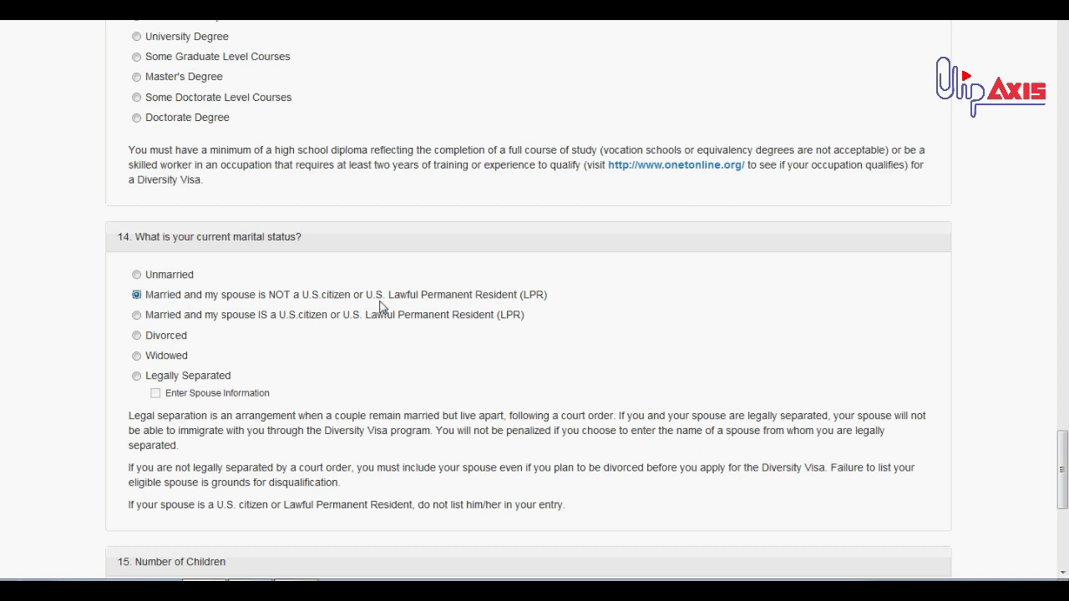
left_click_drag(518, 297, 323, 301)
left_click(323, 301)
scroll(256, 312, "down", 2)
left_click(230, 246)
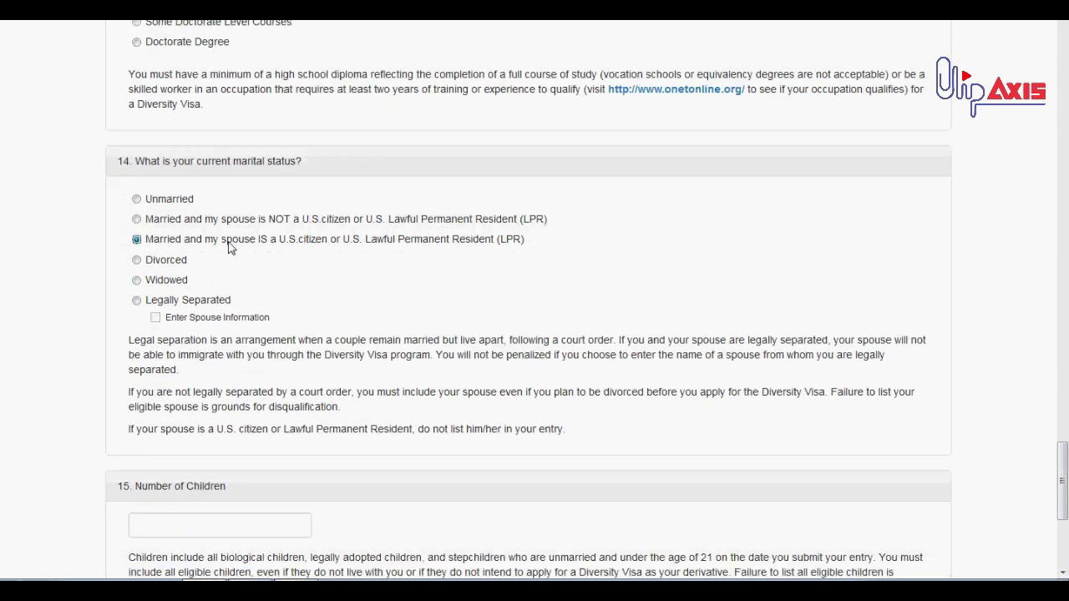
left_click_drag(284, 245, 337, 247)
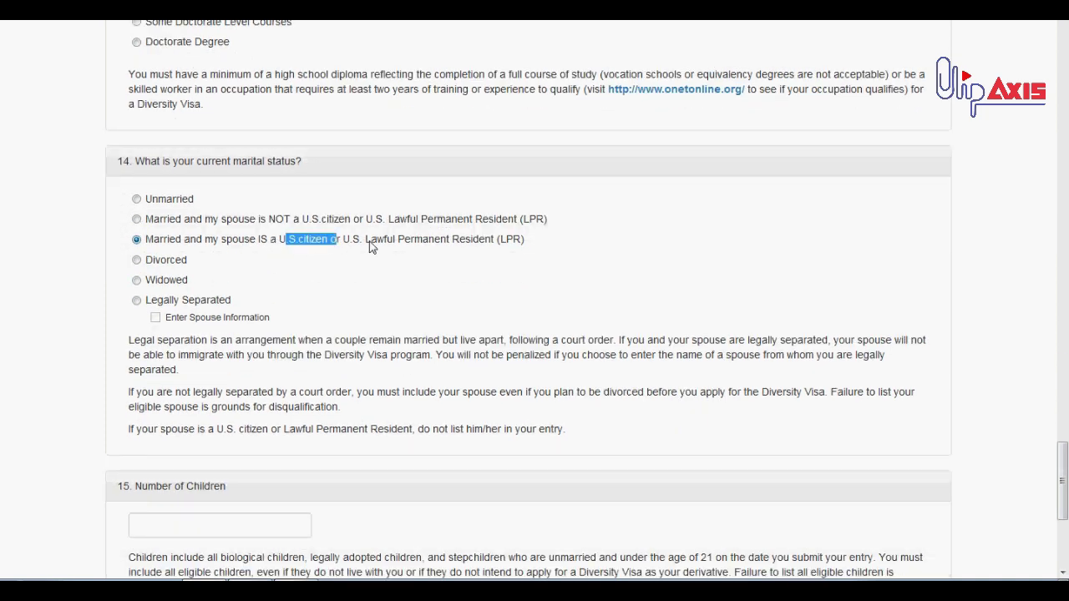
Try Divorced and Widowed, then settle on Legally Separated as marital status
left_click(167, 266)
left_click(159, 282)
left_click_drag(195, 267, 144, 266)
left_click(181, 269)
double_click(179, 288)
left_click(231, 301)
triple_click(232, 302)
left_click(243, 300)
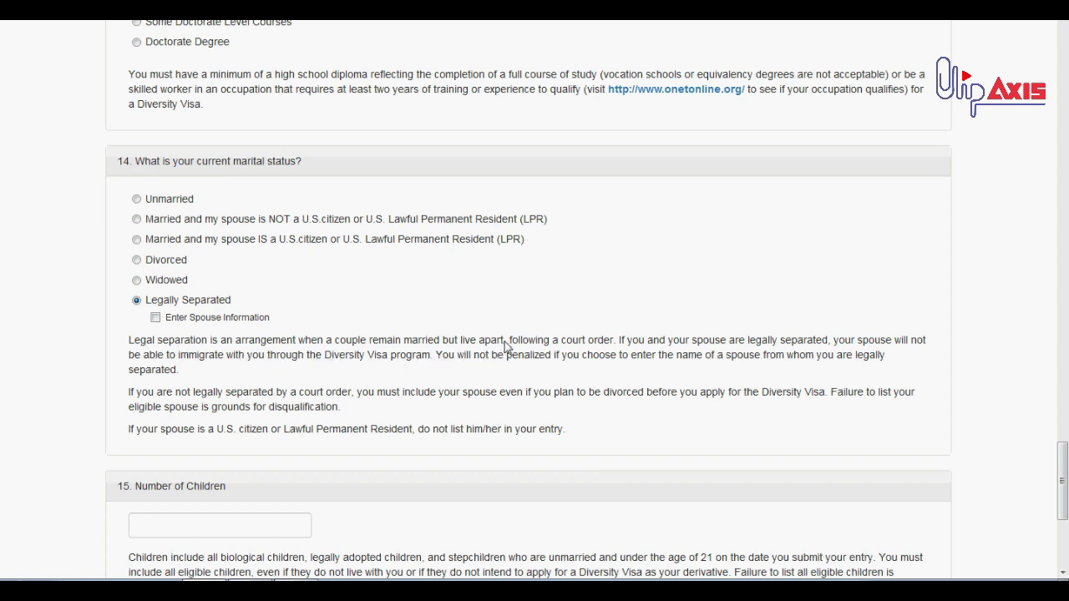
Fill in question 15's Number of Children and click Continue, then scroll back up
scroll(209, 303, "down", 3)
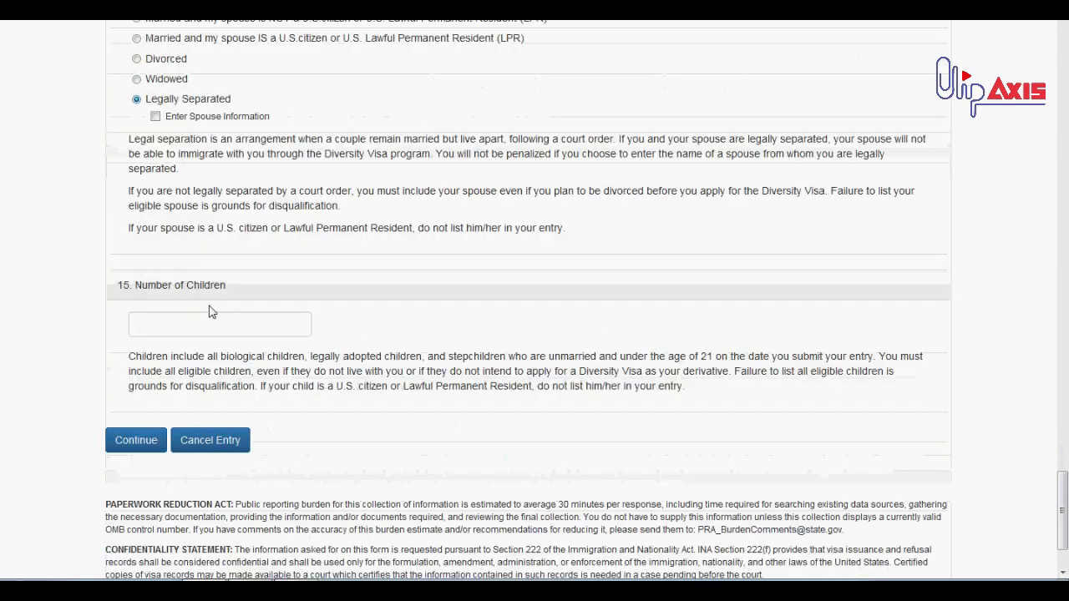
left_click(217, 301)
type("12")
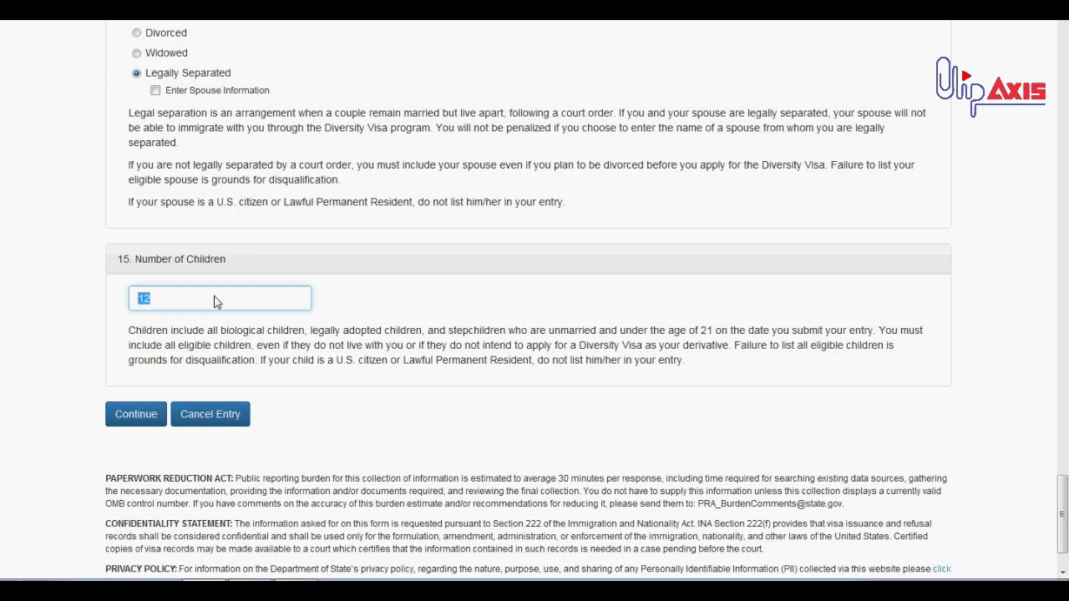
left_click(334, 306)
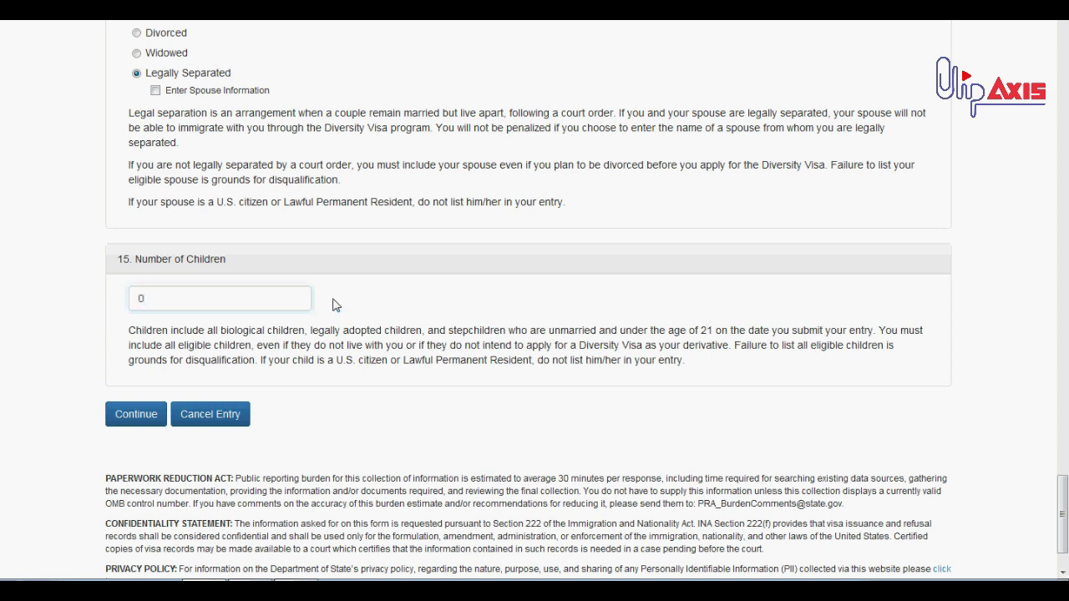
left_click(133, 418)
scroll(151, 284, "up", 3)
scroll(134, 334, "down", 3)
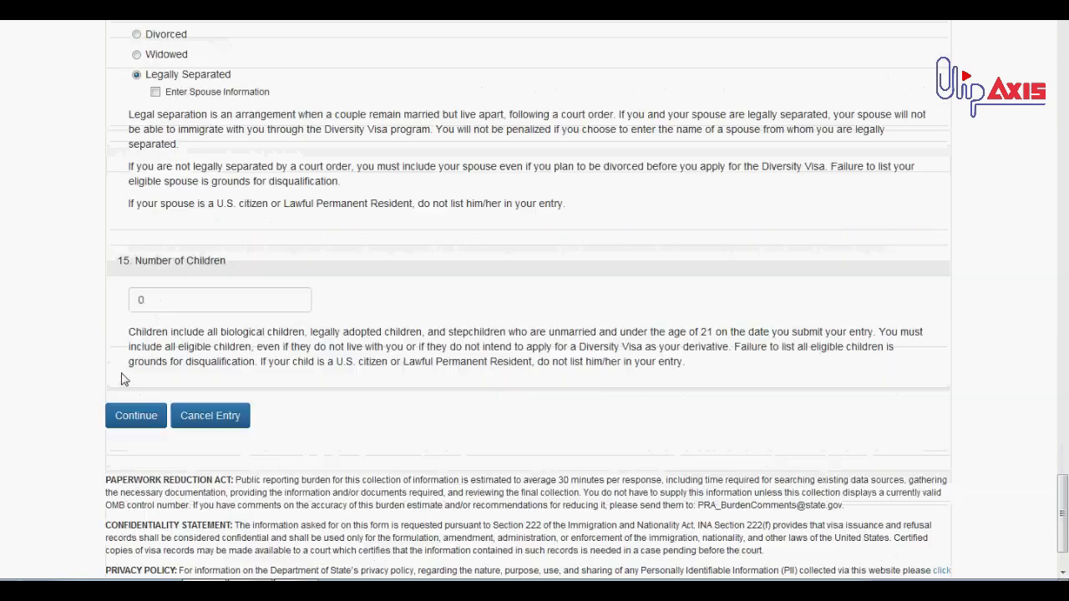
scroll(131, 427, "up", 3)
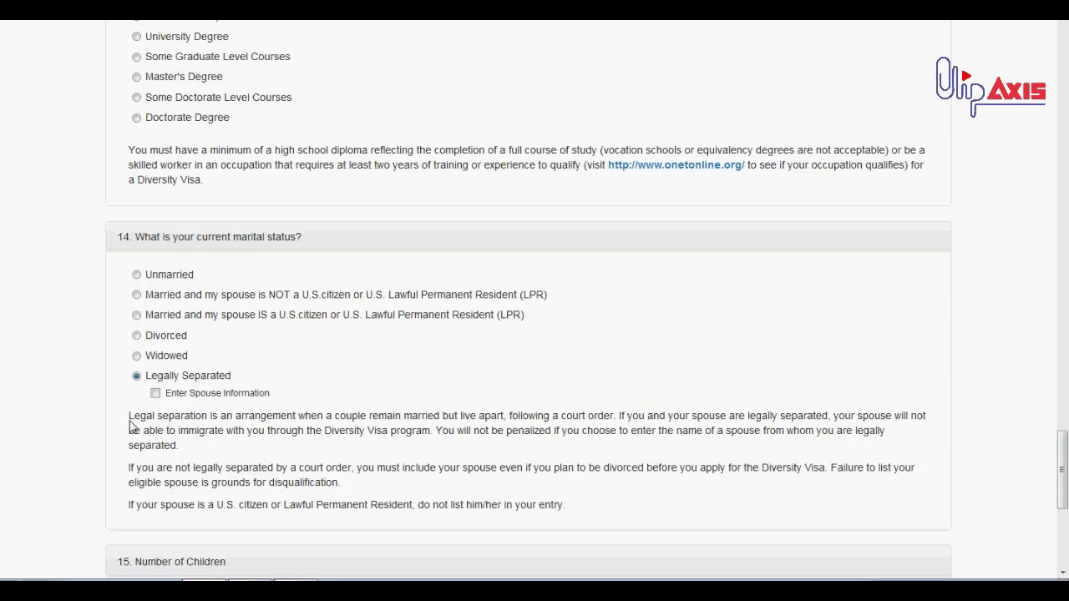
scroll(131, 427, "up", 3)
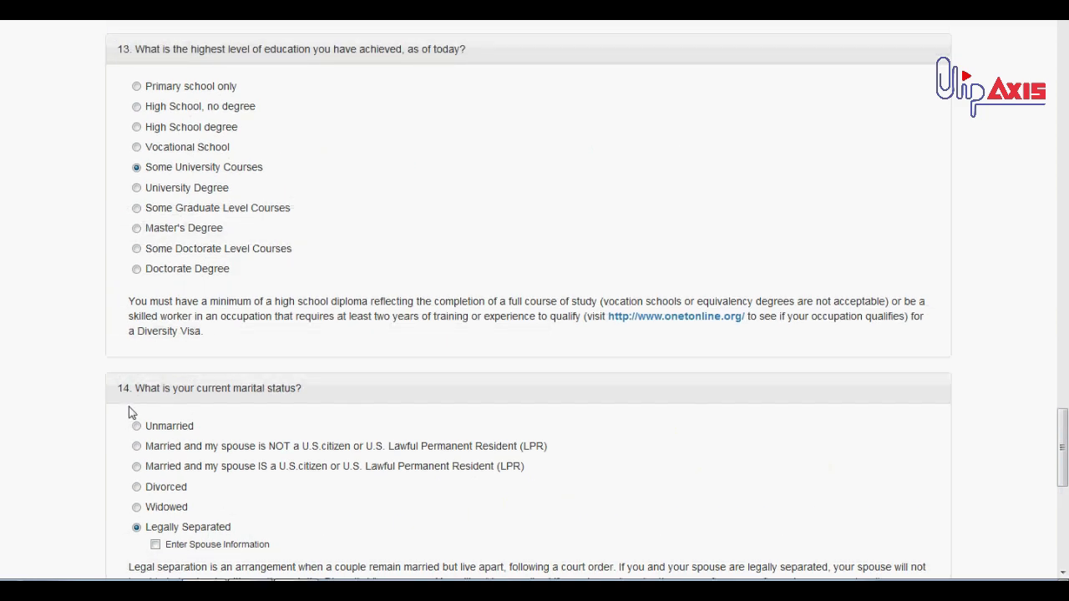
scroll(130, 413, "up", 5)
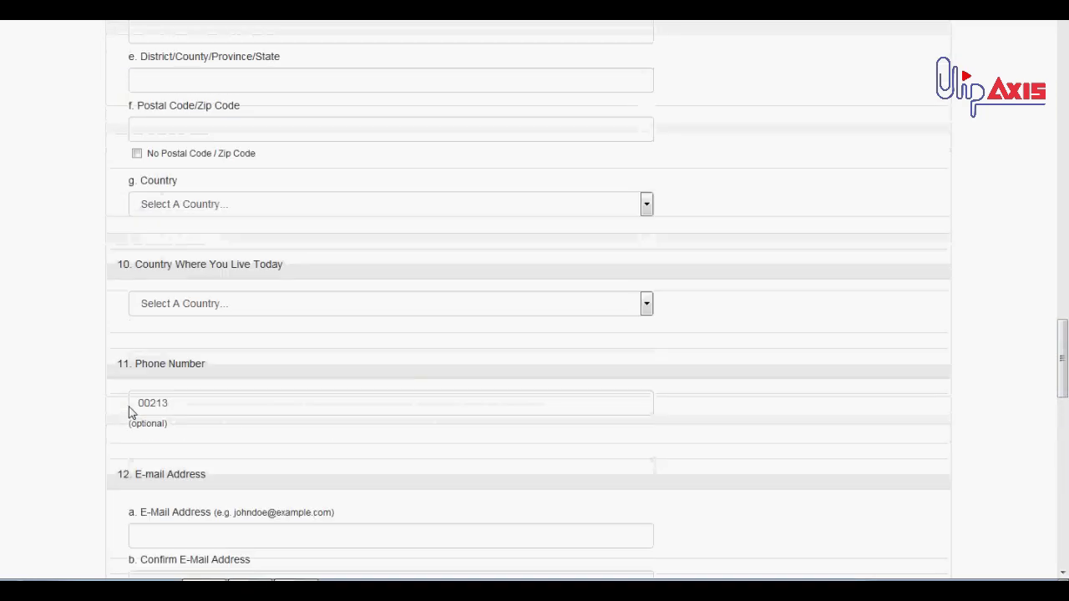